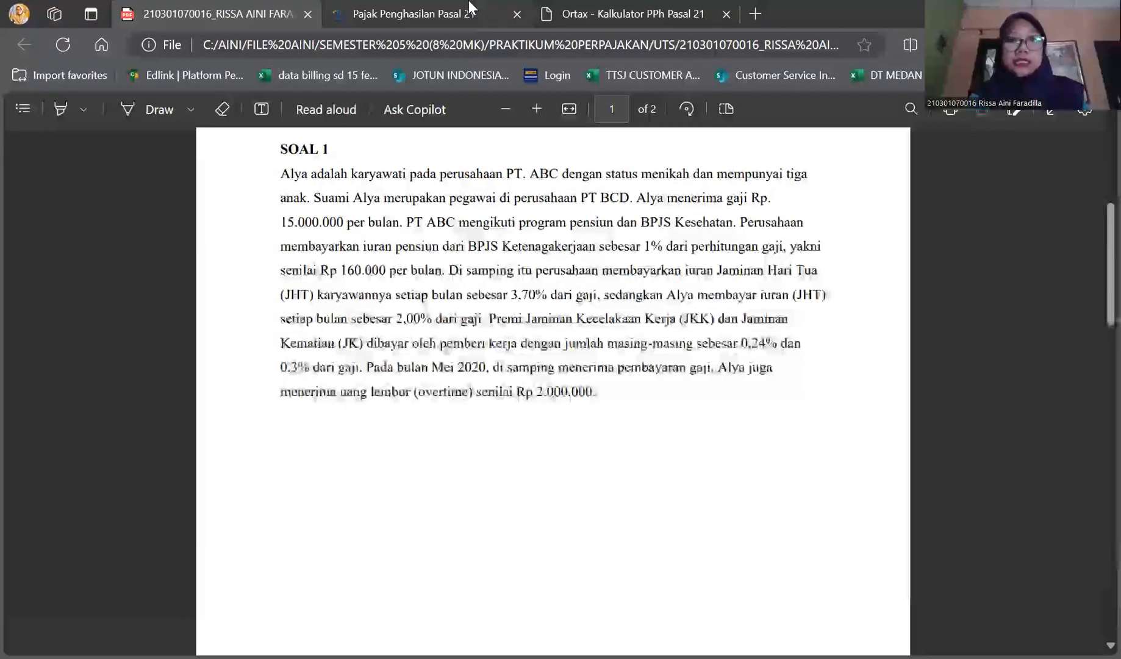
Switch to the Ortax PPh 21 Masa calculator and clear the figures from the previous calculation
mouse_move(470, 7)
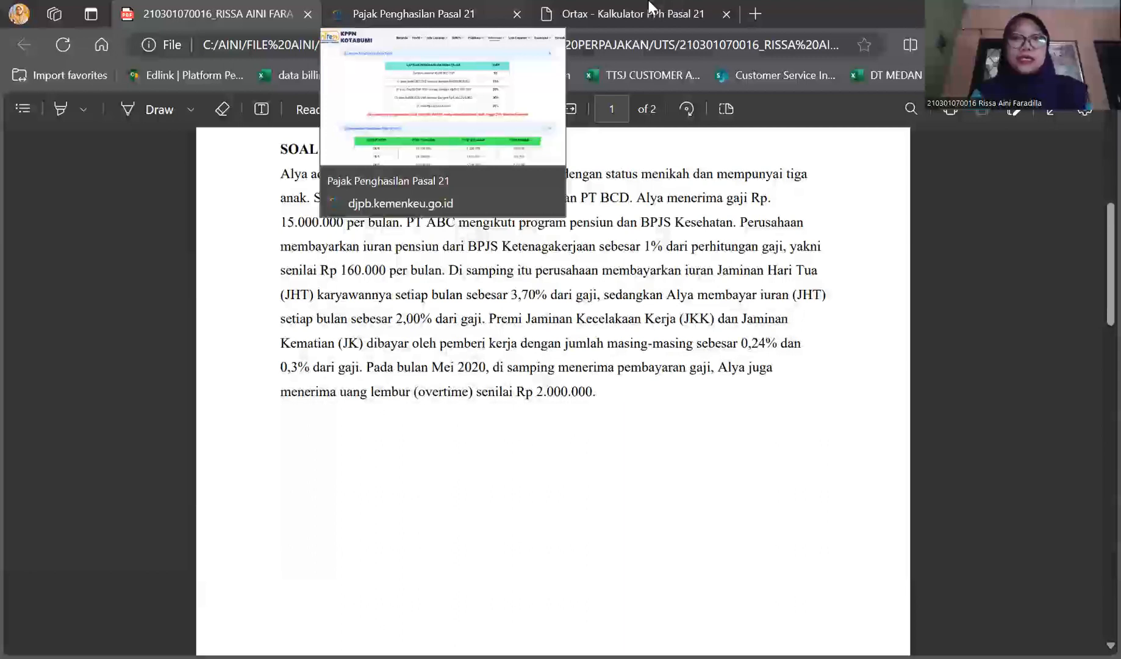
click(676, 8)
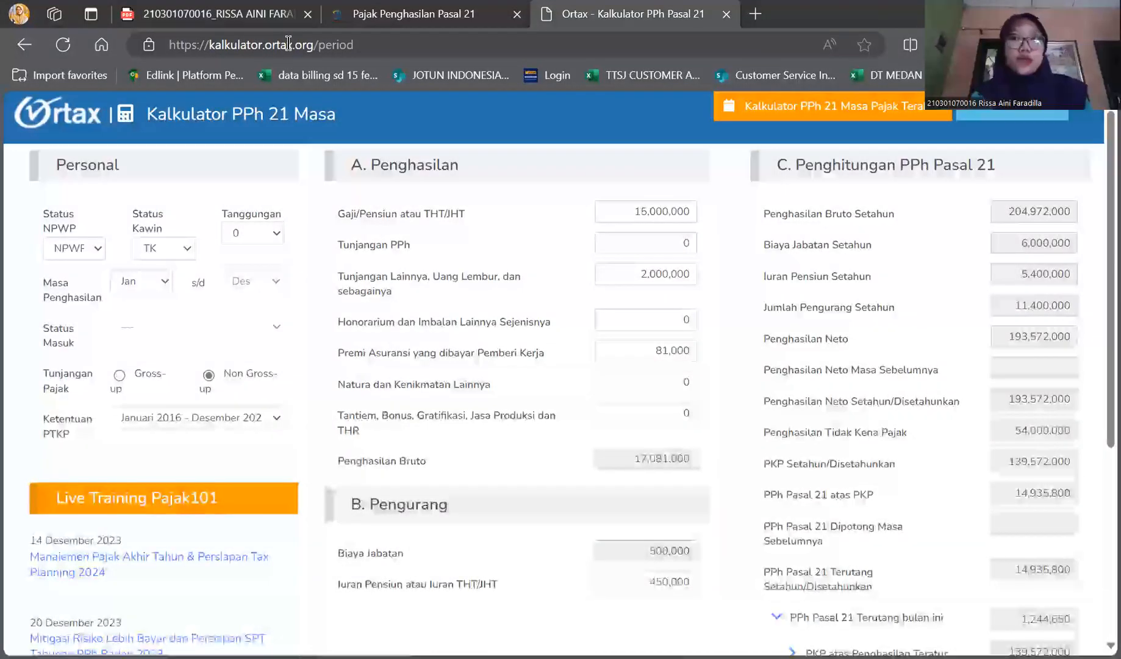
scroll(699, 450, down, 4)
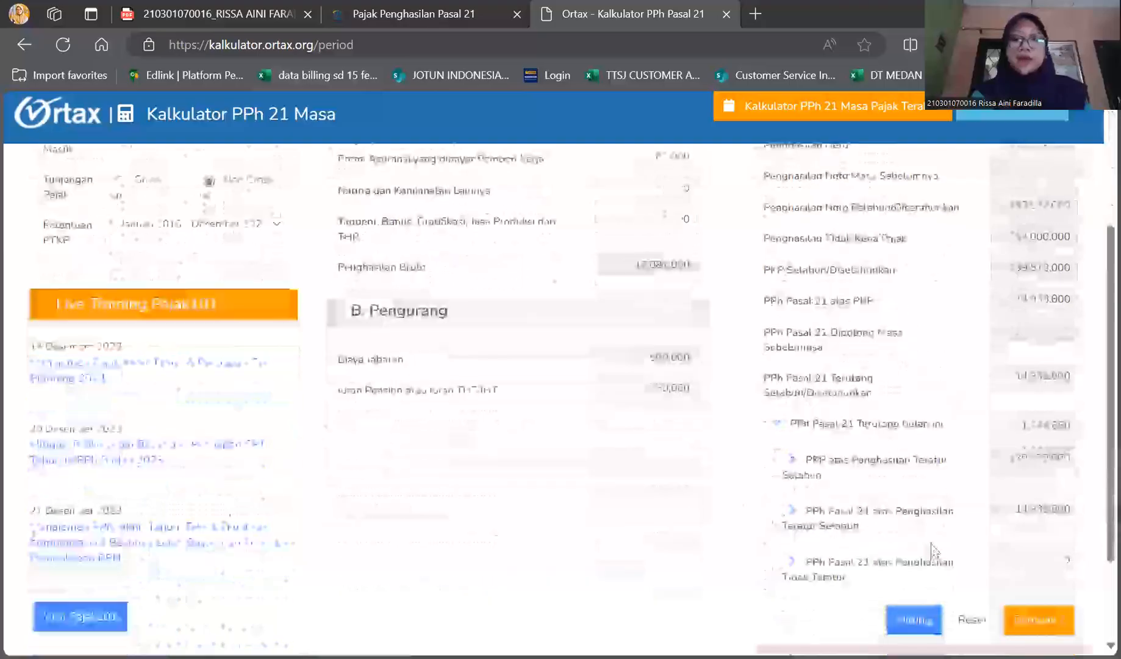
scroll(770, 537, up, 4)
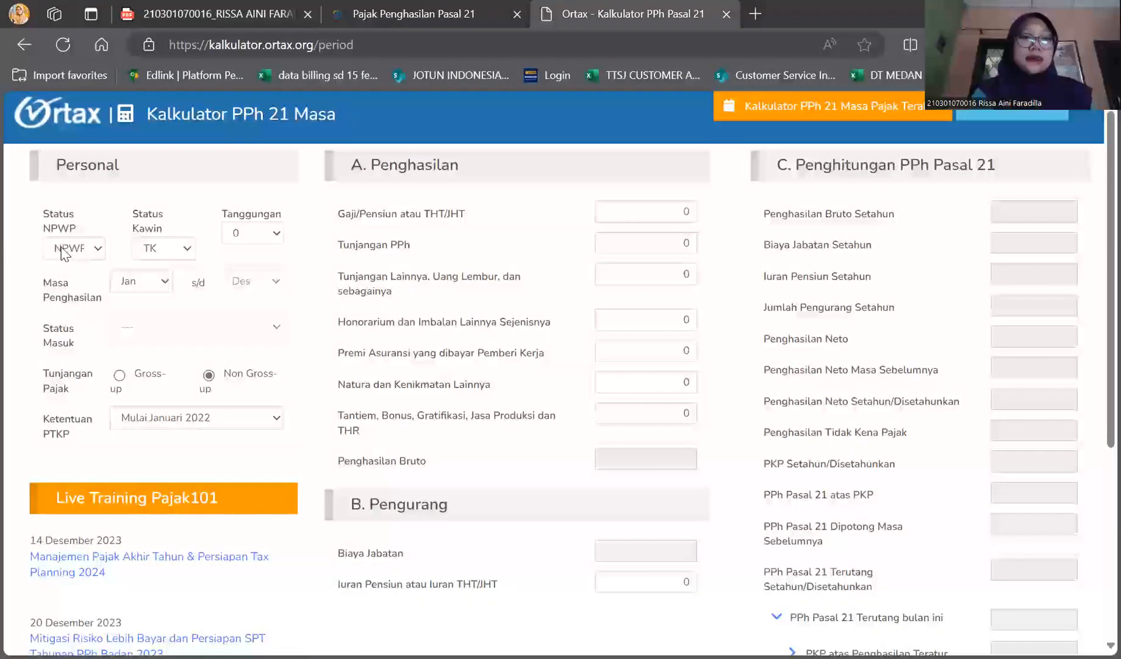
Select NPWP as the Status NPWP in the Personal section
drag(133, 170, 28, 175)
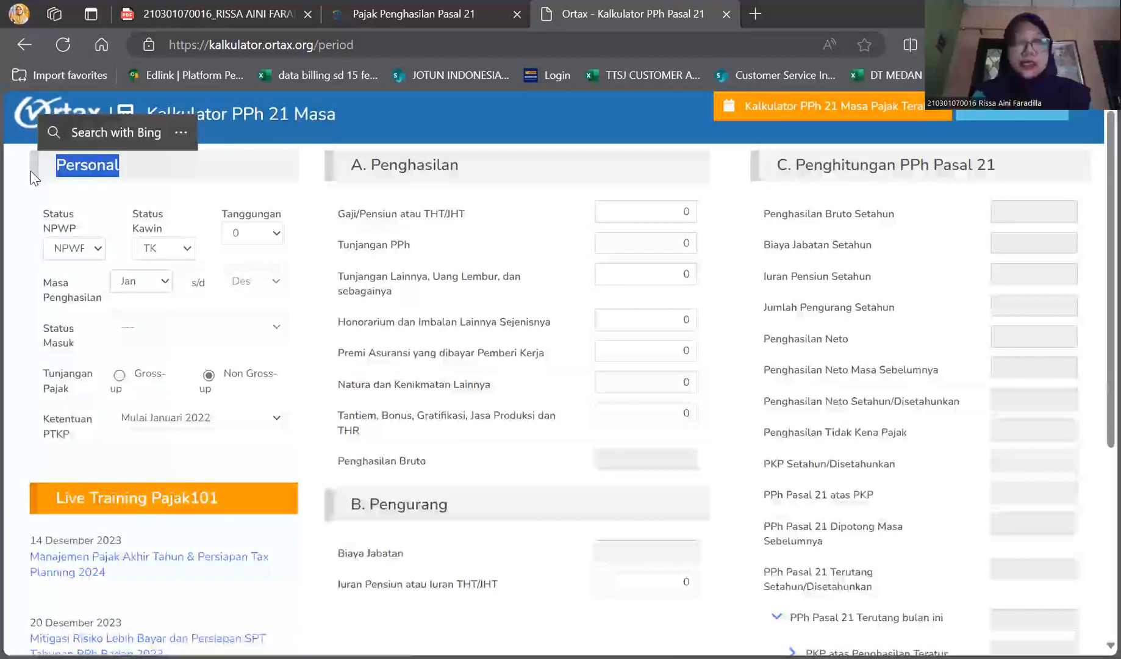
click(76, 250)
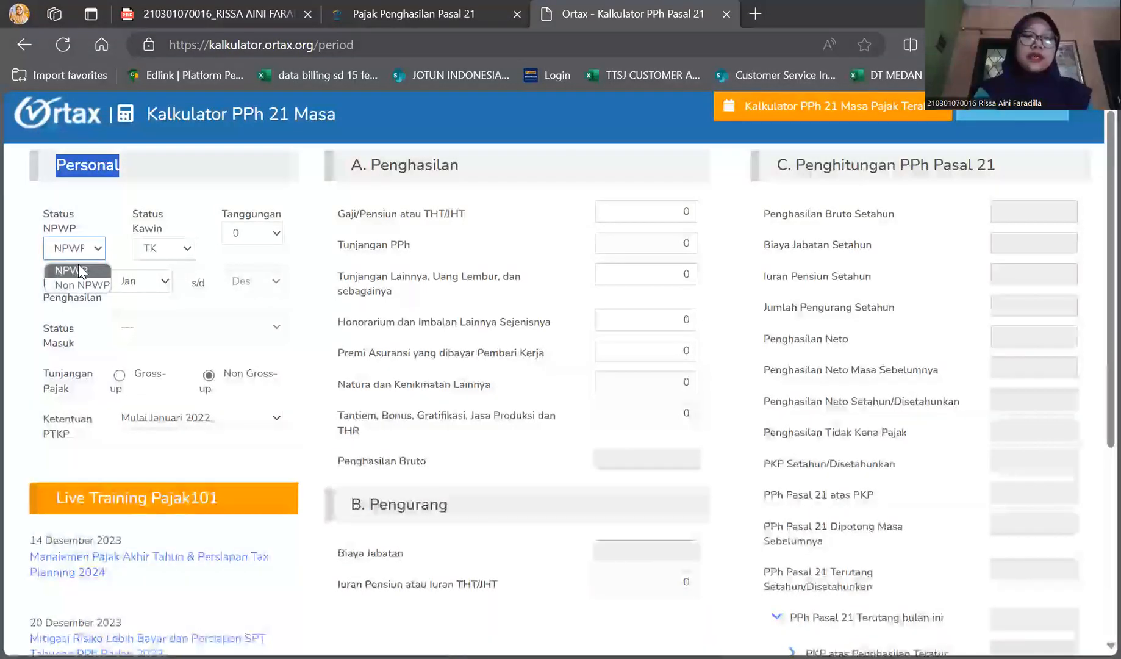
click(83, 253)
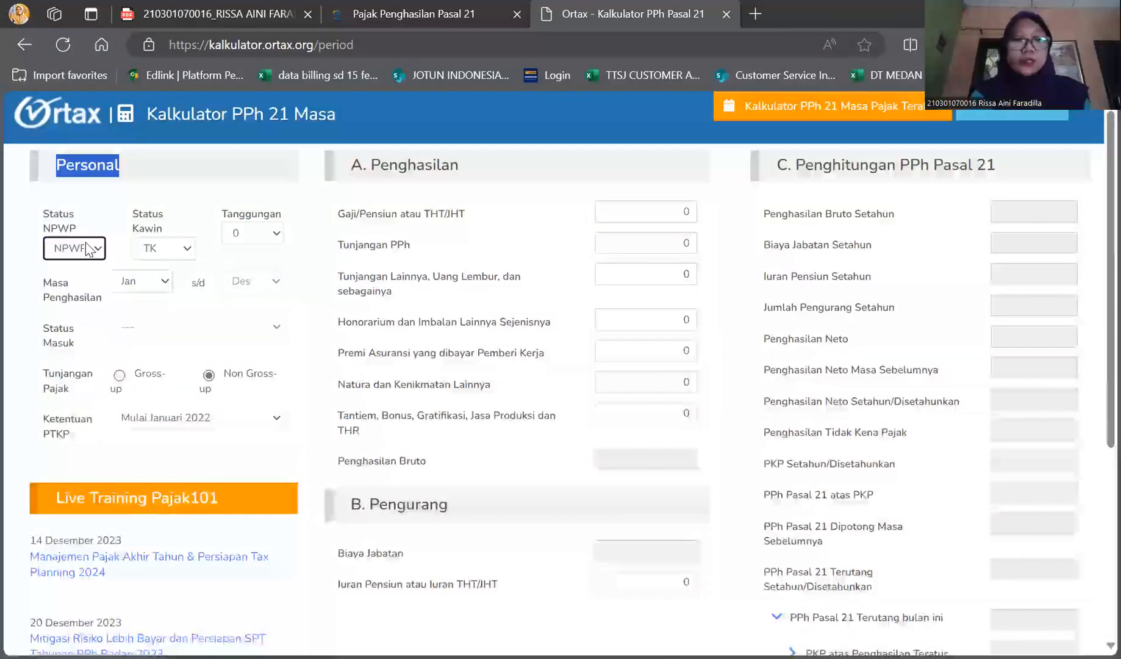
Check the SOAL 1 document for the husband's employment and keep TK as the Status Kawin in the calculator
click(160, 251)
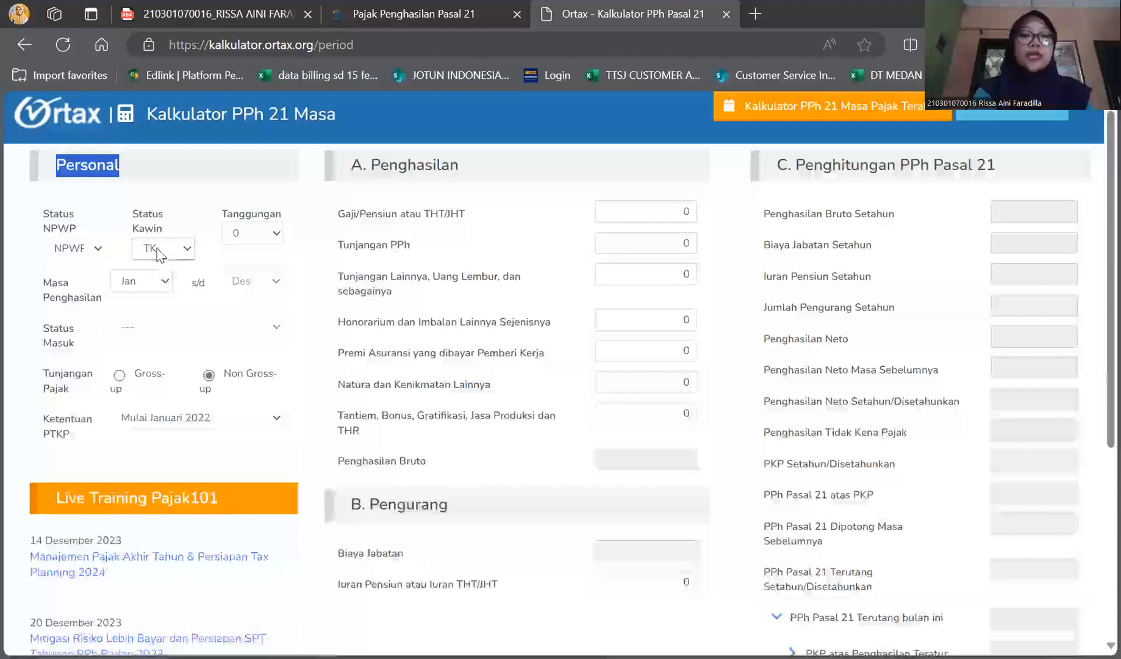
click(203, 14)
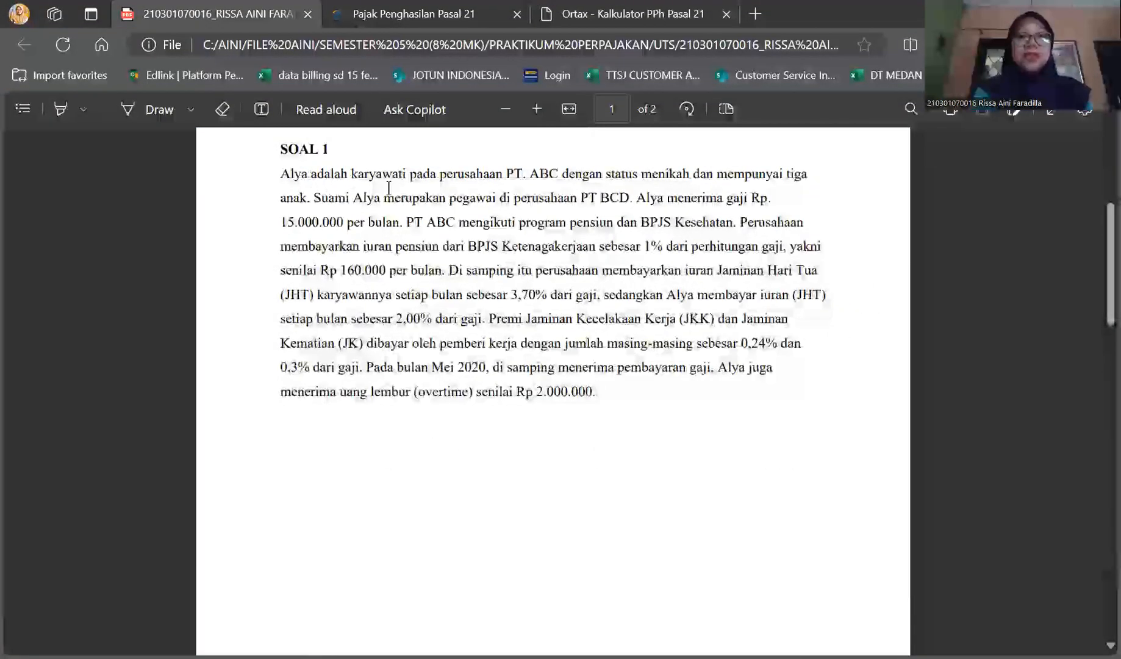
drag(314, 197, 629, 206)
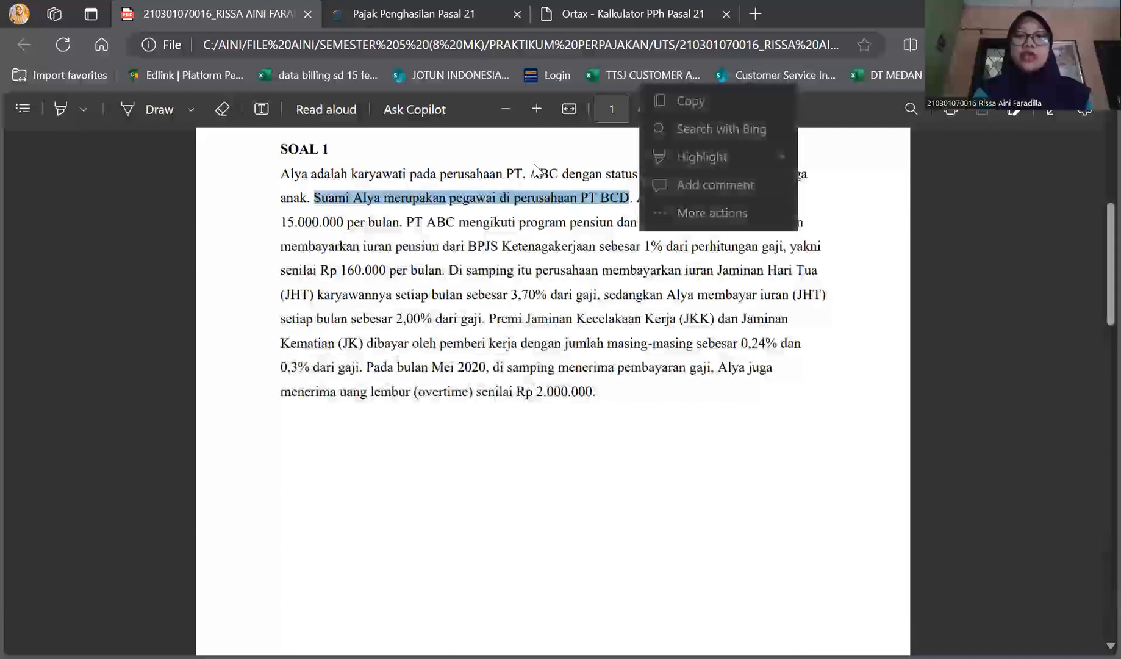
click(701, 165)
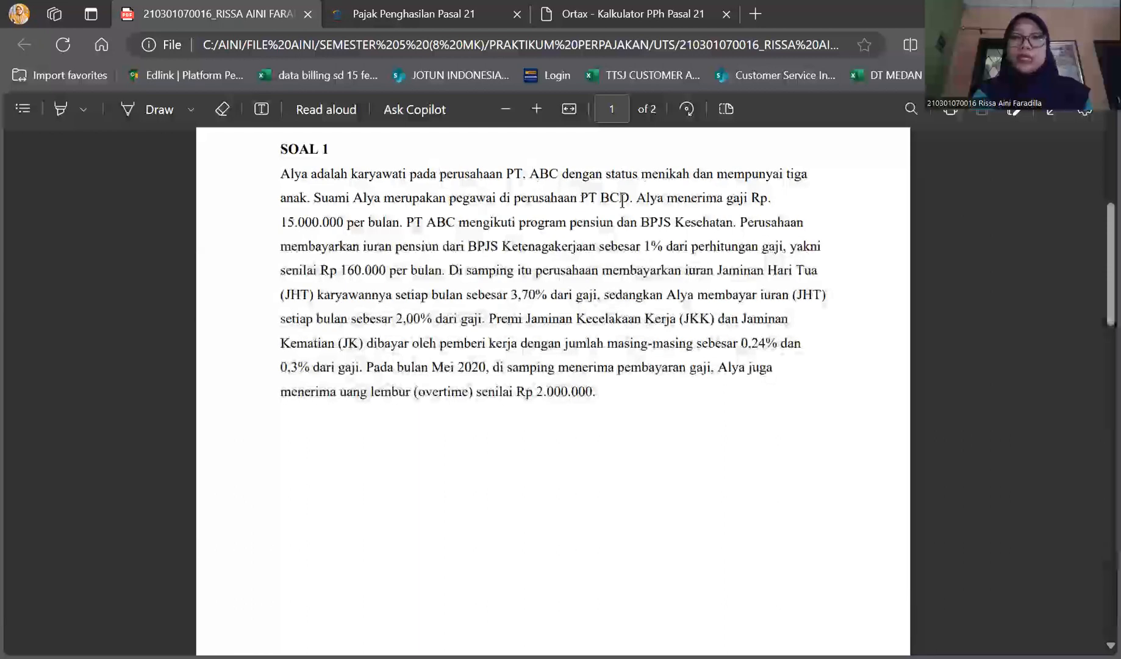
click(589, 9)
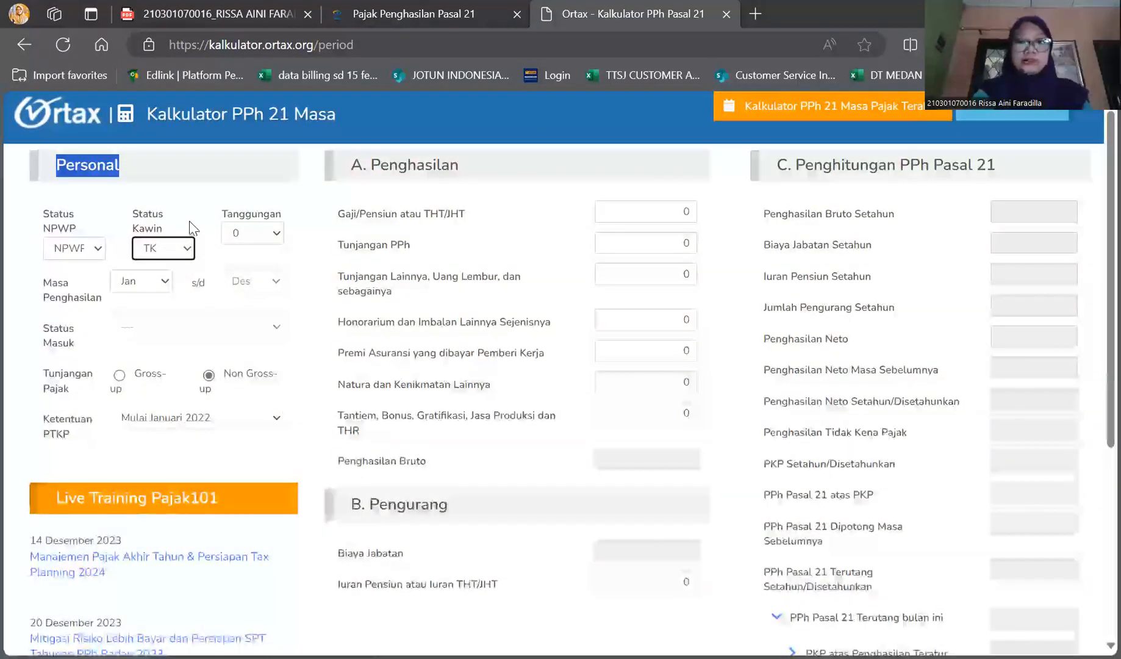
Keep the income period starting at Jan and set Ketentuan PTKP to Januari 2016 - Desember 2021, checking it against the year in SOAL 1
click(162, 284)
click(162, 286)
click(139, 333)
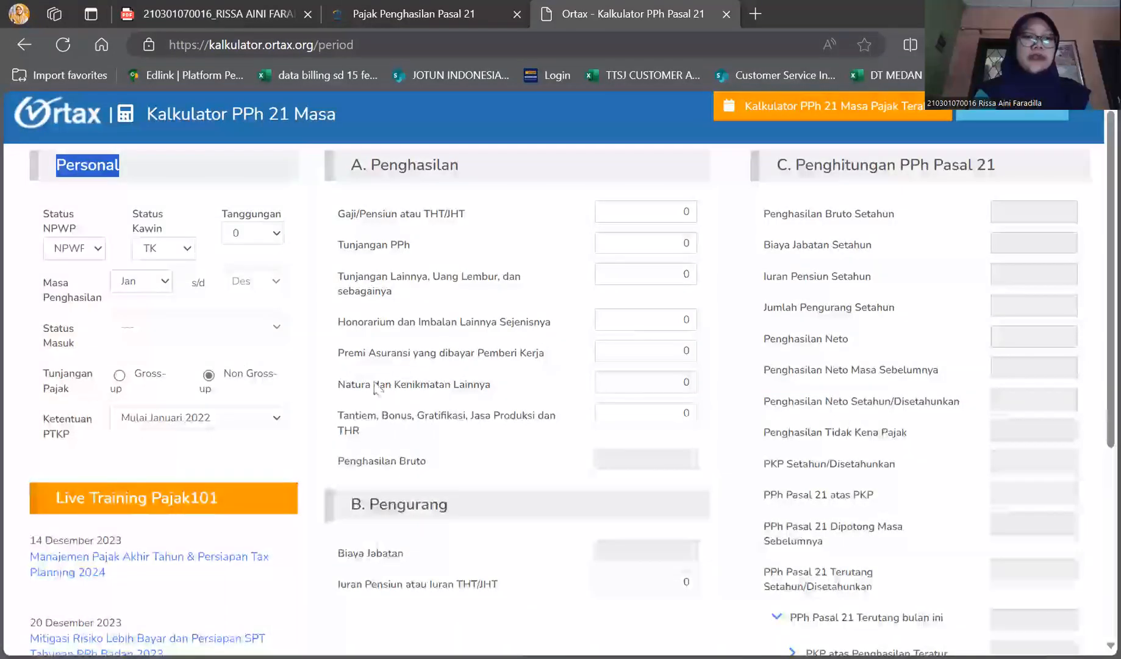
click(252, 418)
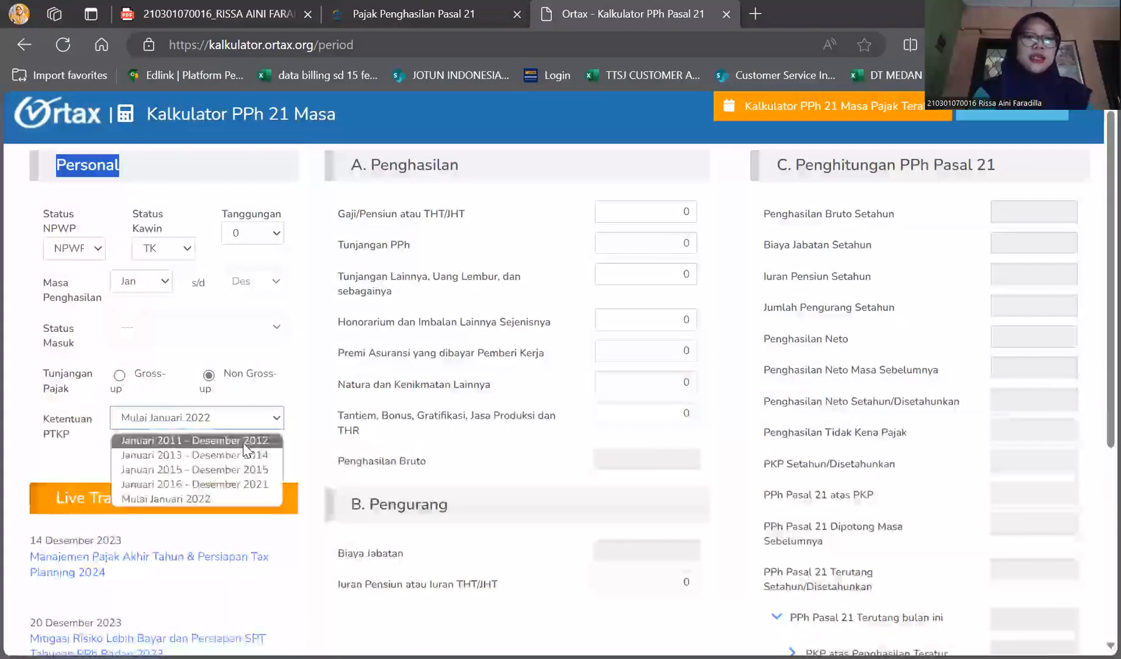
click(244, 484)
key(ctrl+1)
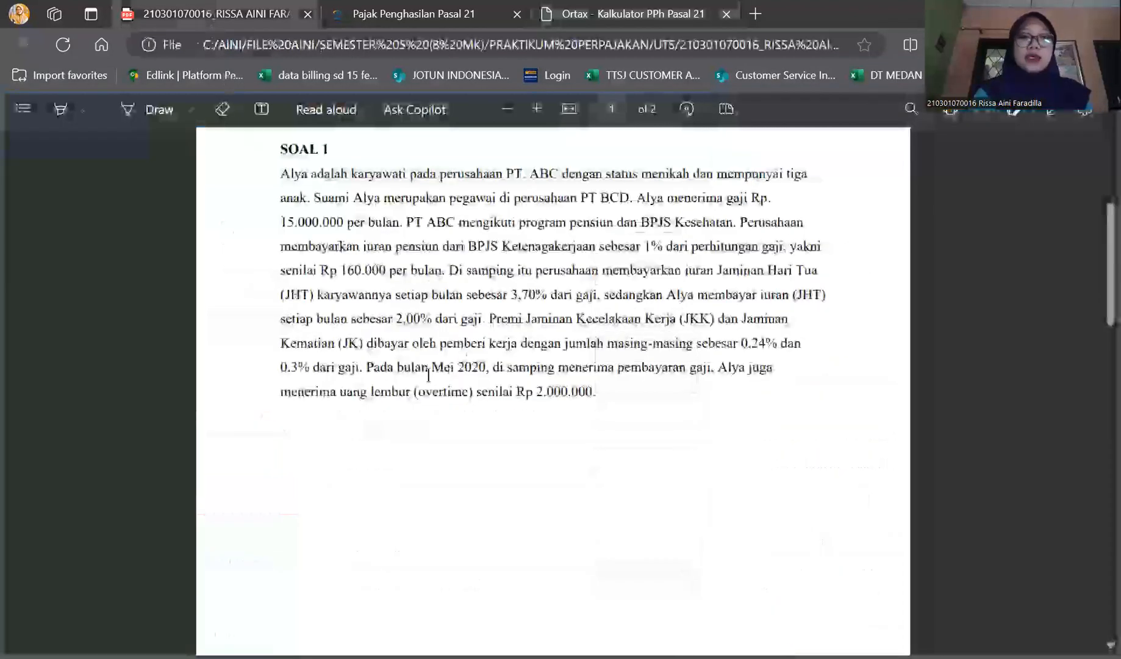
double_click(472, 367)
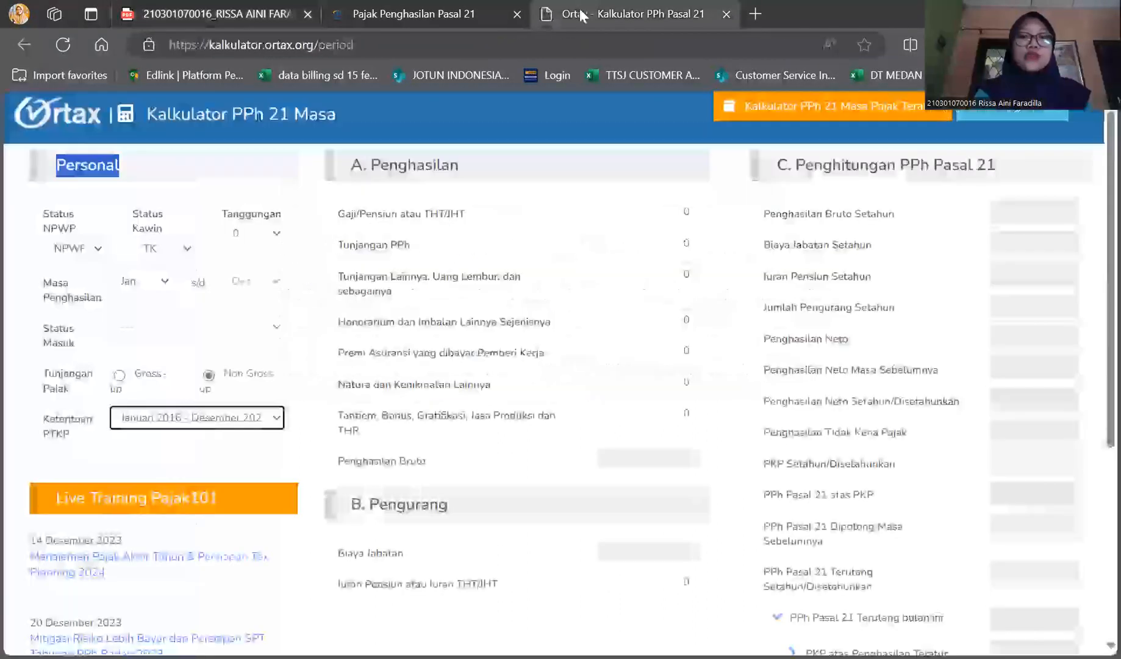
click(581, 10)
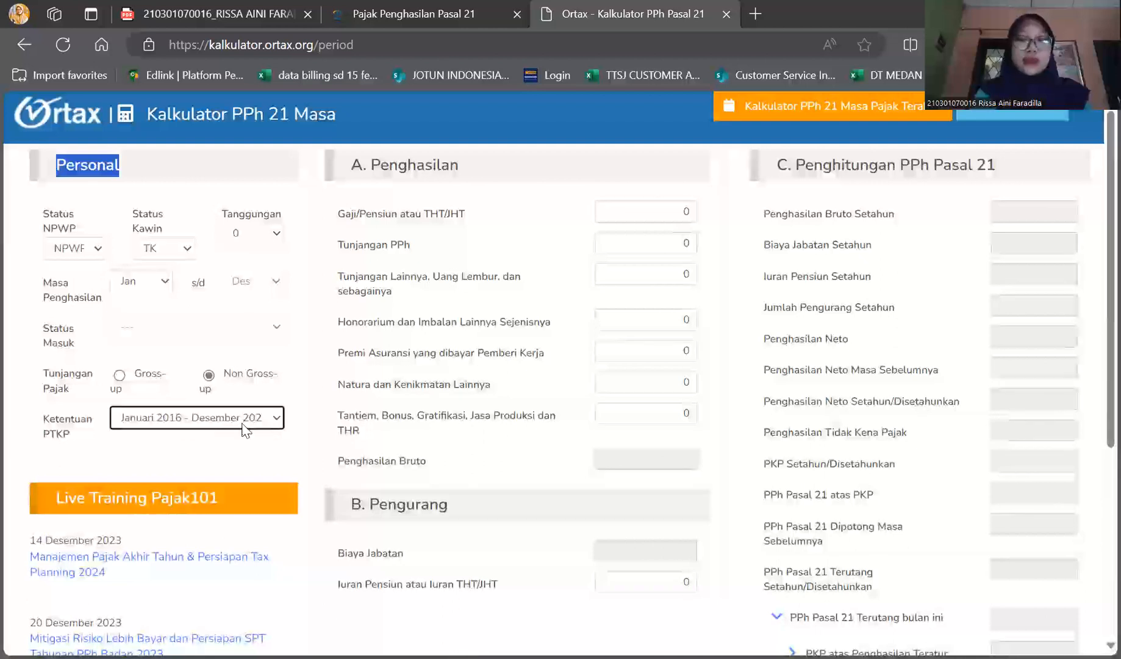
click(267, 424)
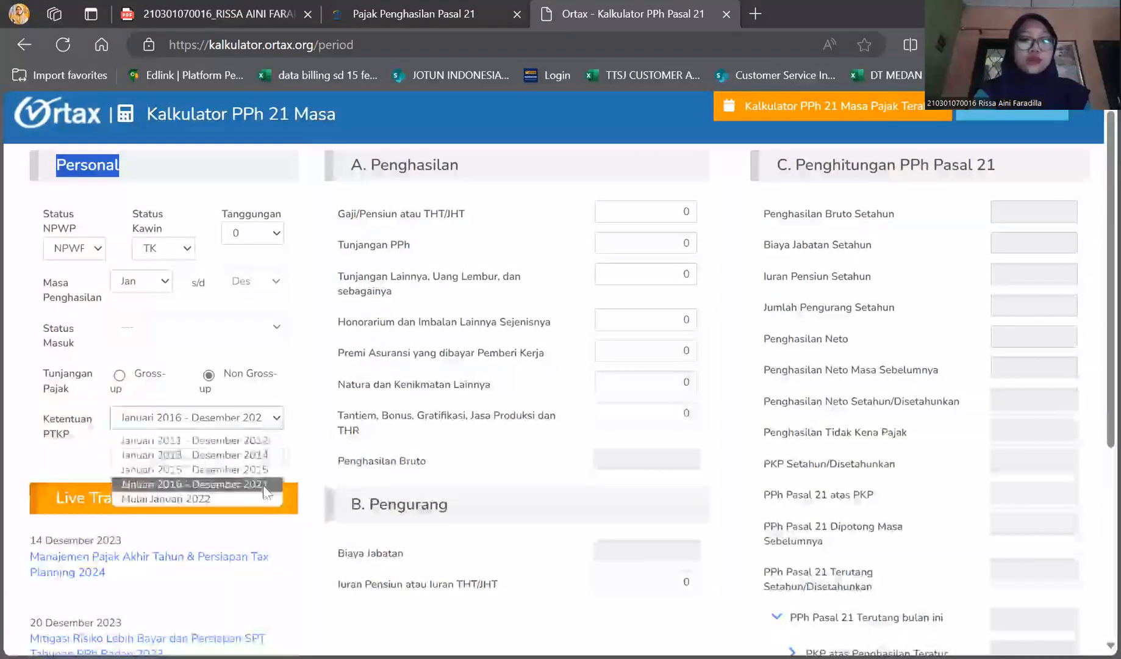
click(263, 486)
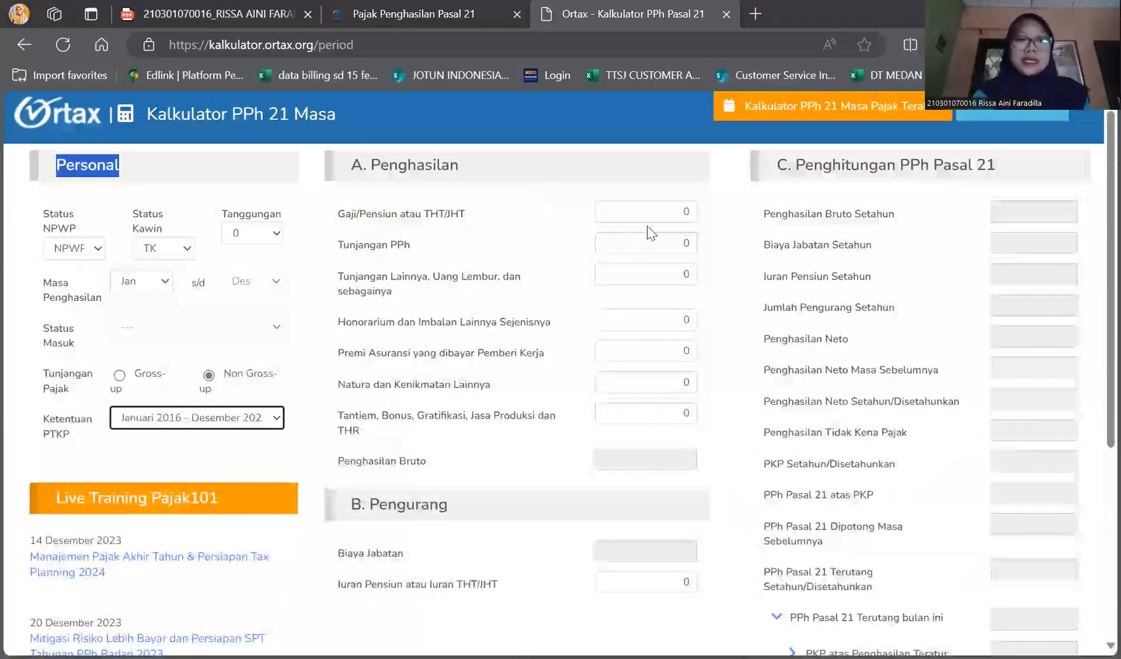
Enter 15,000,000 as Gaji/Pensiun atau THT/JHT and leave Tunjangan PPh blank
click(623, 211)
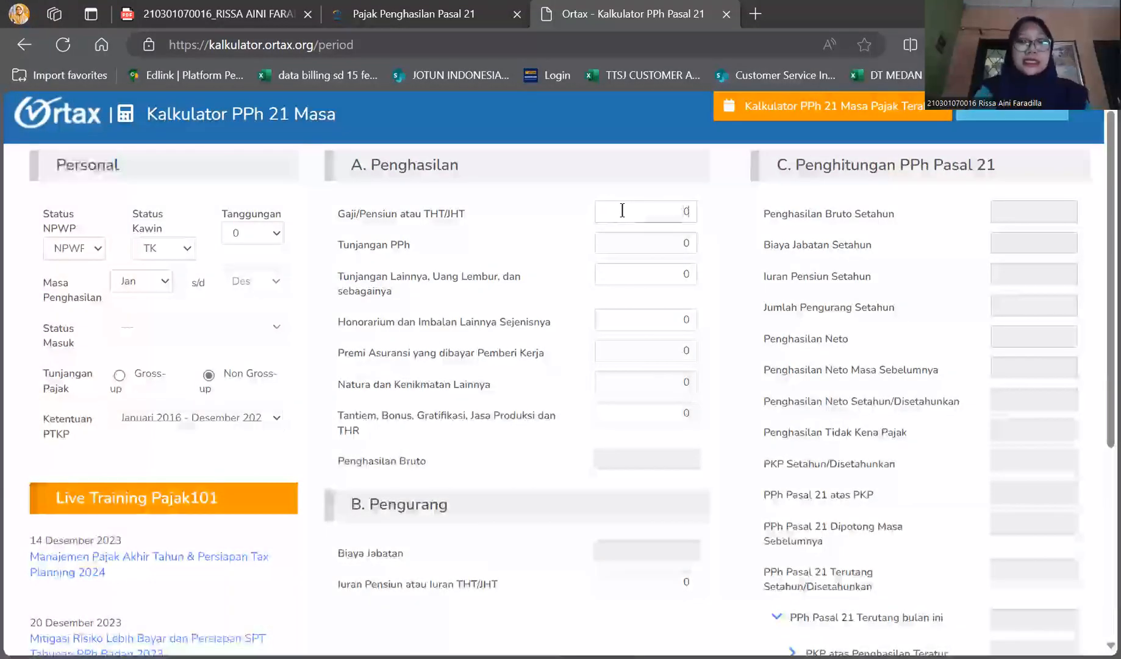
text(15,000,0)
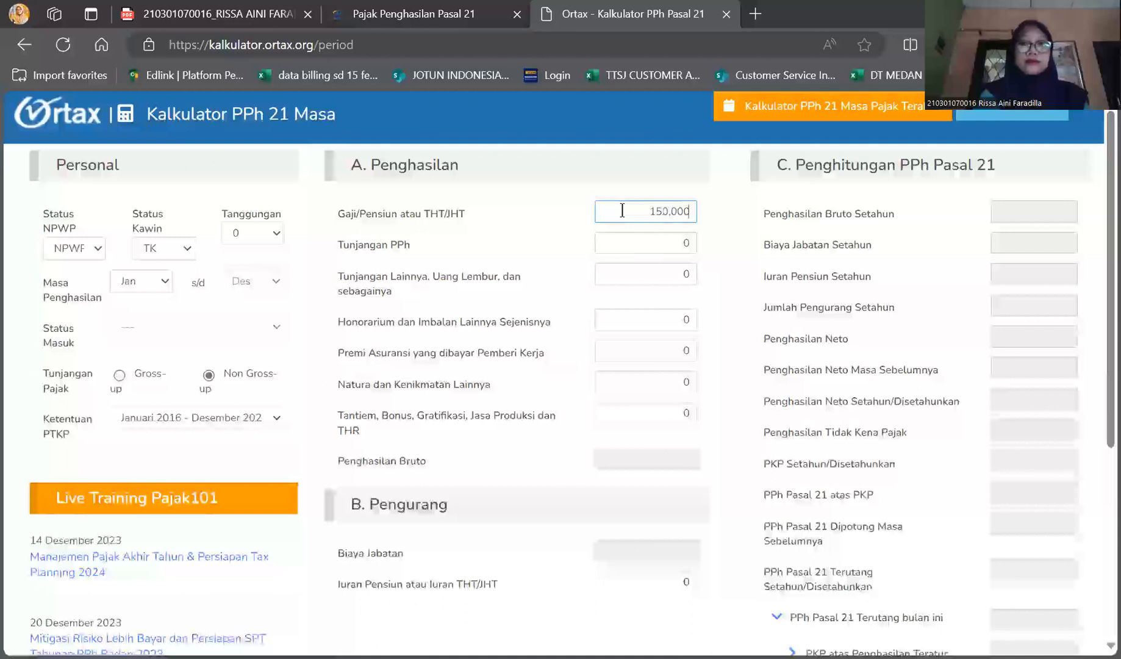
text(00)
key(Tab)
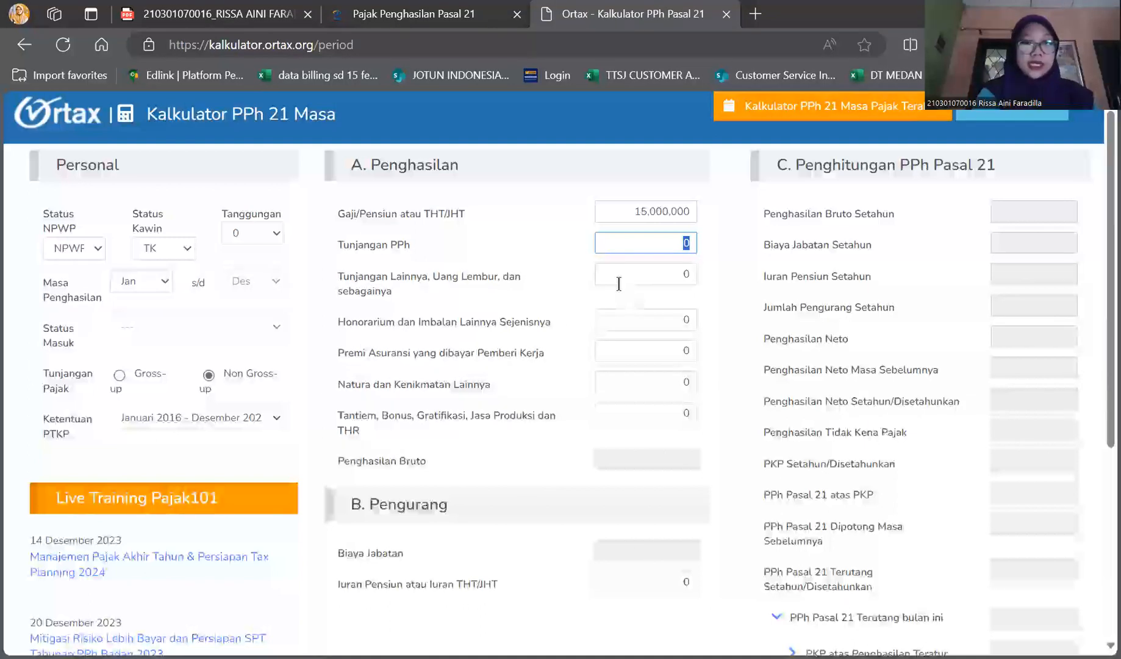
key(BackSpace)
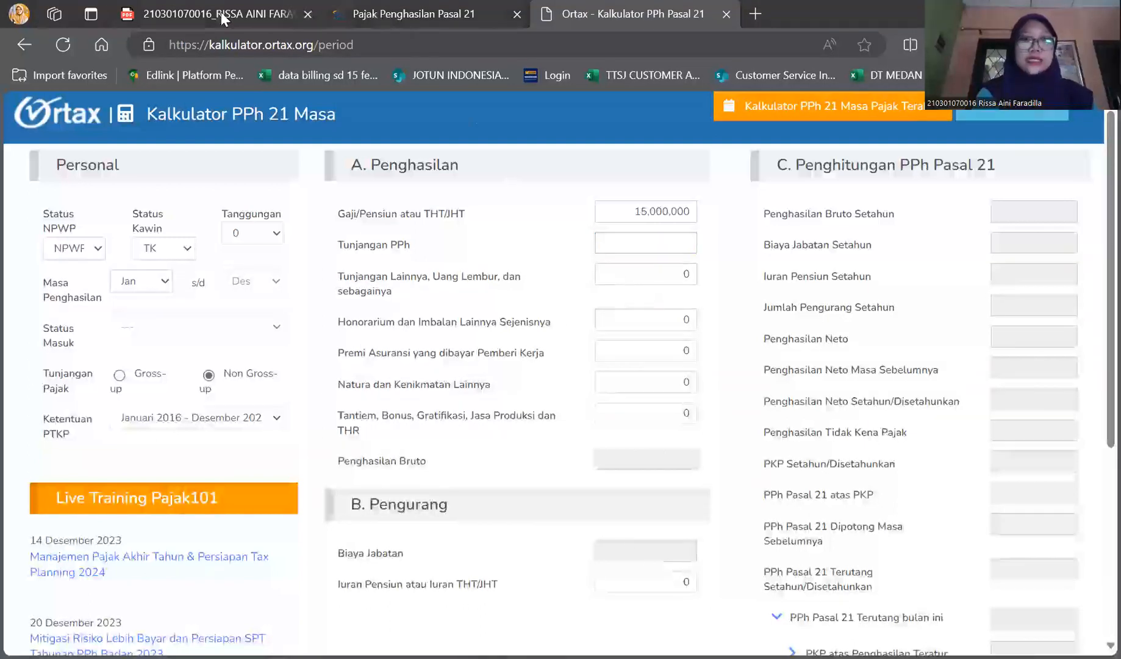
Look up the overtime pay in SOAL 1, enter 2,000,000 under Tunjangan Lainnya, Uang Lembur, and leave Honorarium blank
click(281, 9)
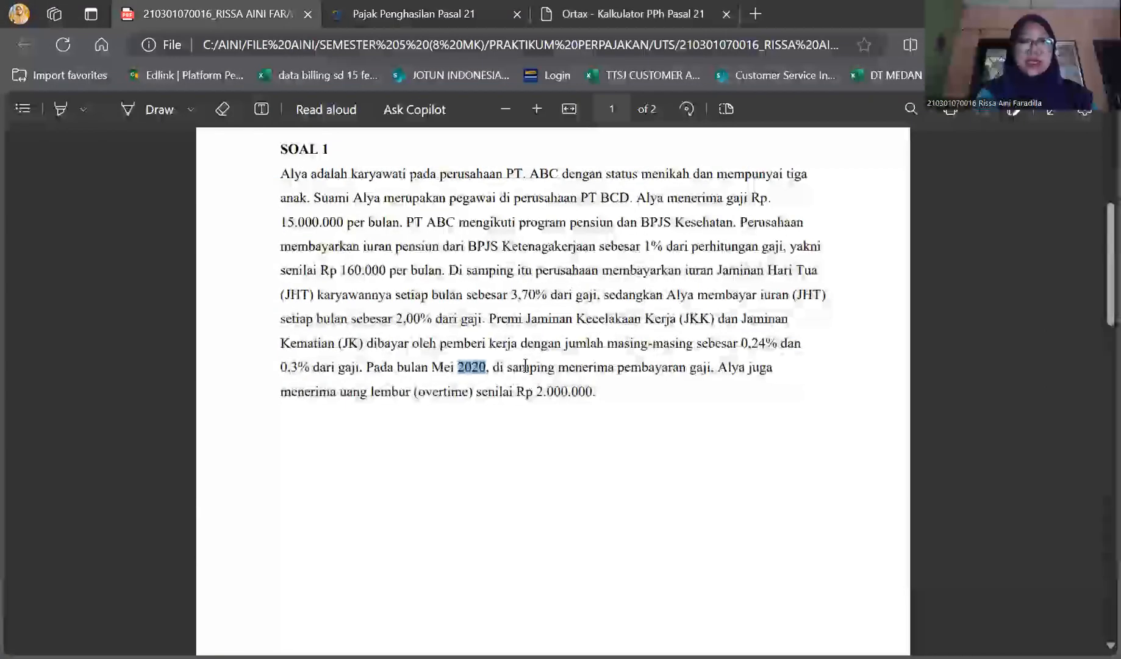
drag(721, 369, 613, 397)
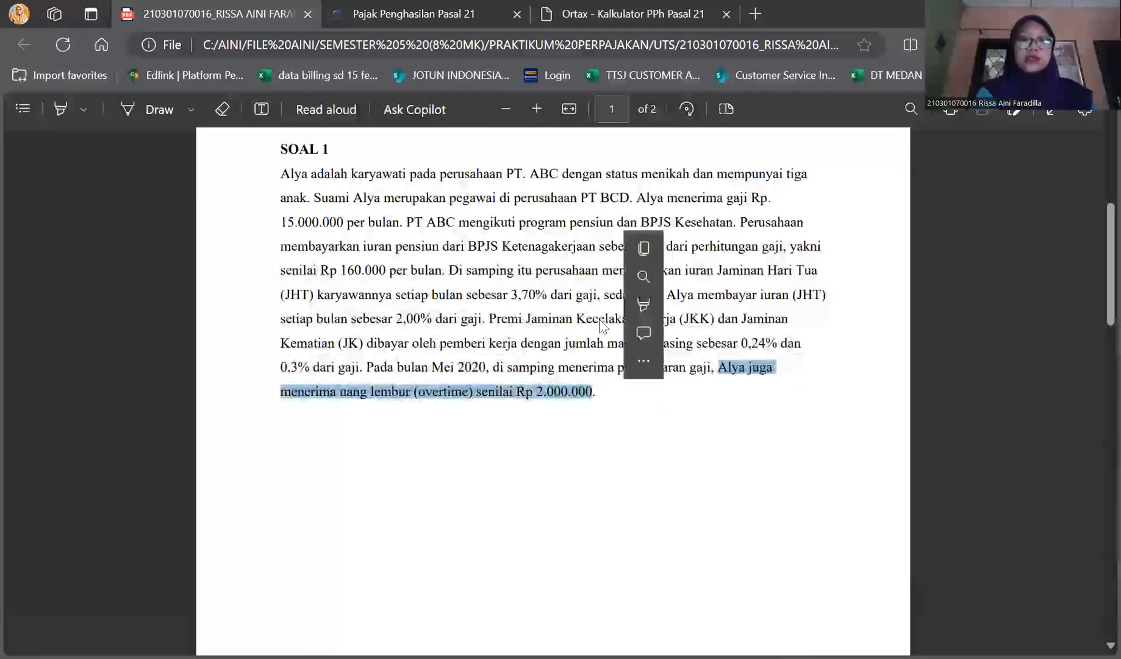
click(597, 8)
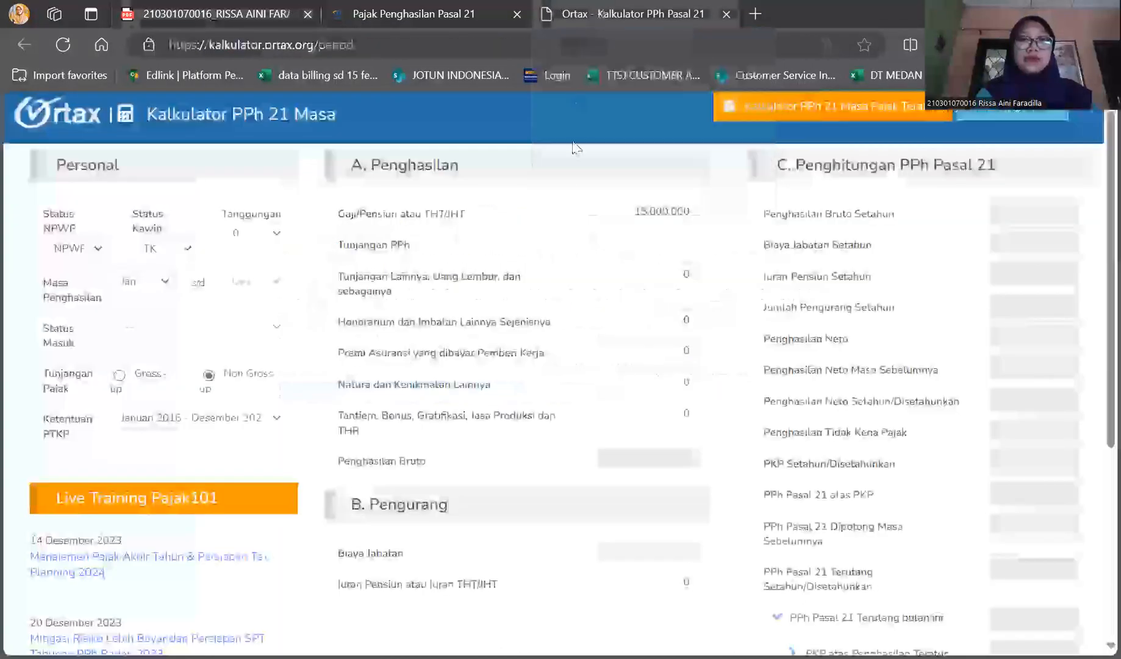
click(659, 276)
text(10000)
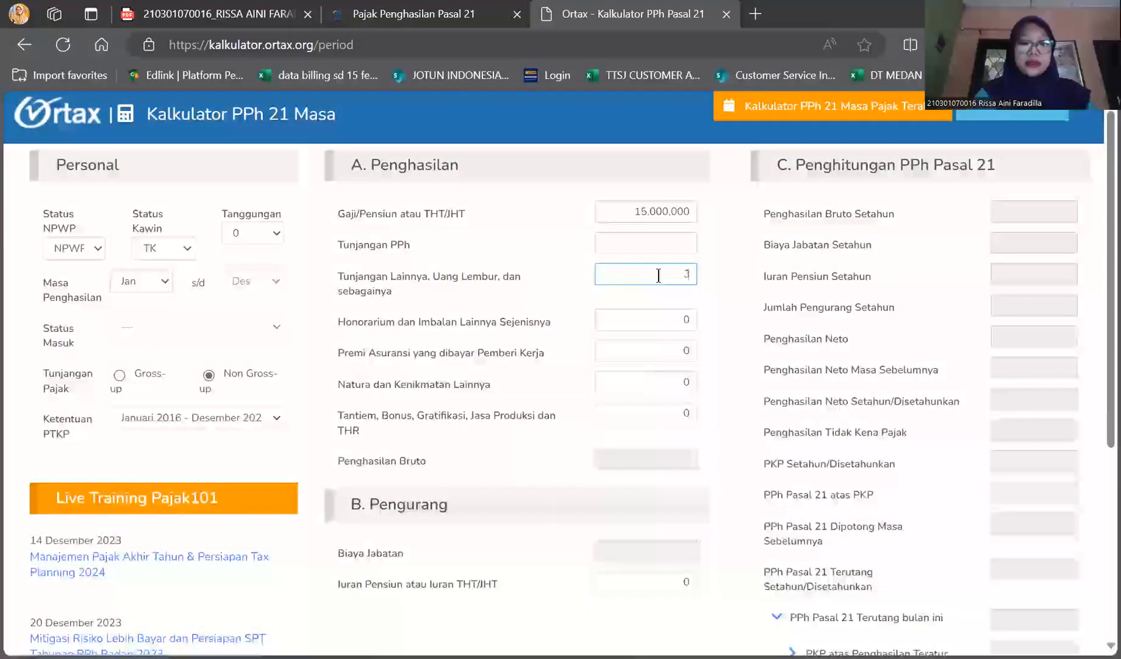
key(Tab)
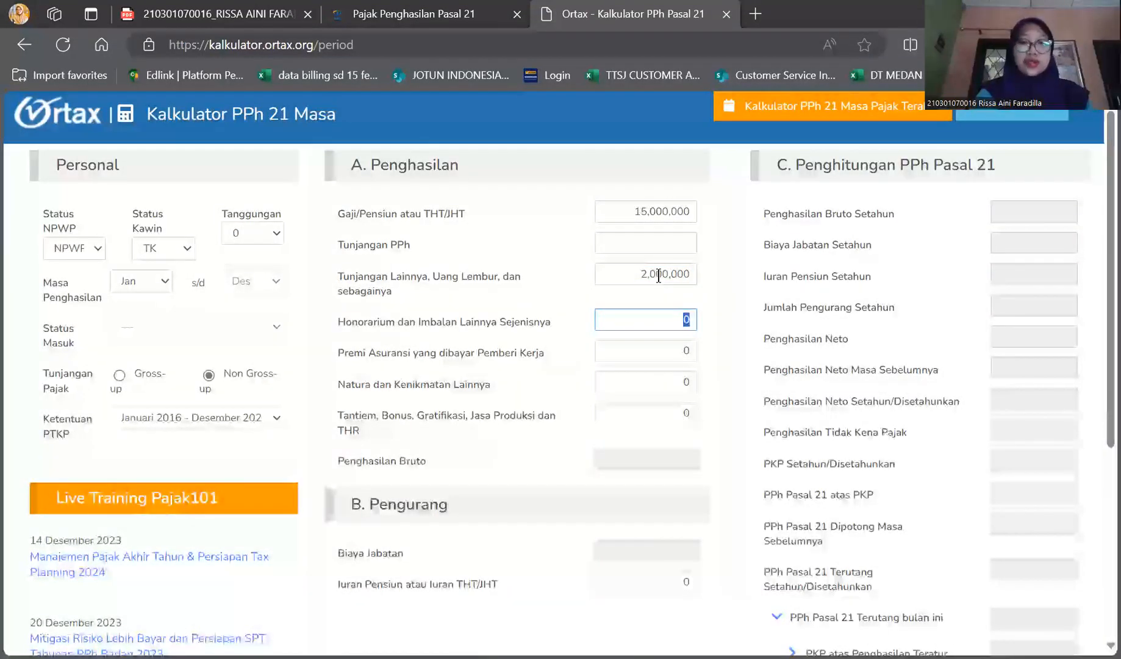
key(BackSpace)
key(Tab)
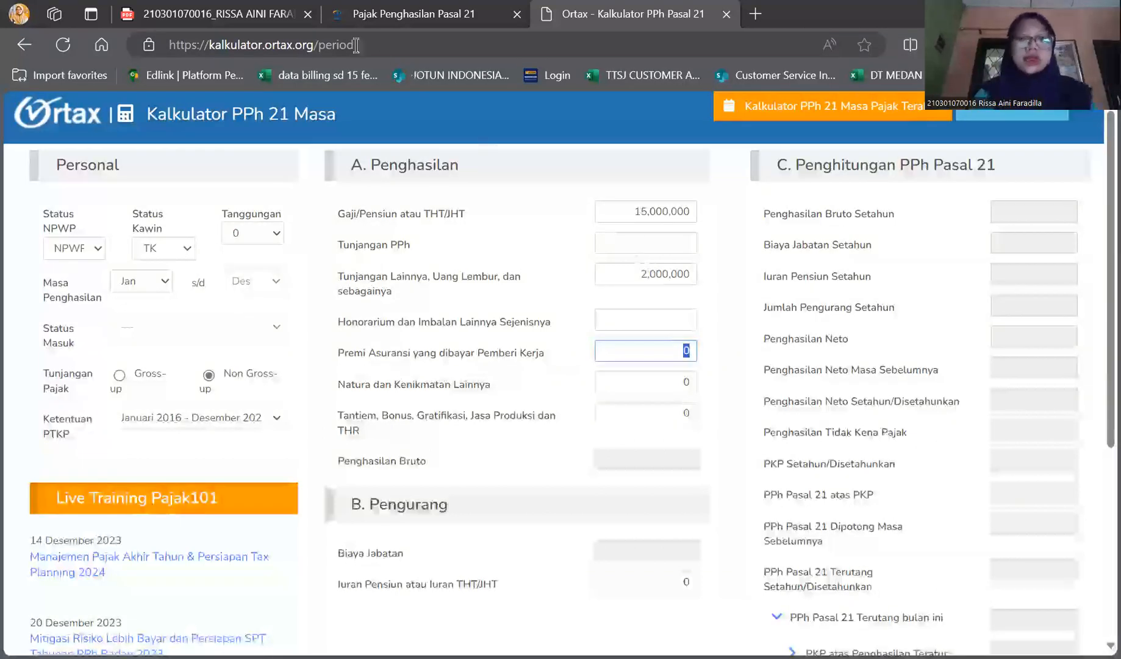
Review the JKK and JK premium rates in SOAL 1 and enter 81,000 as Premi Asuransi yang dibayar Pemberi Kerja
click(226, 13)
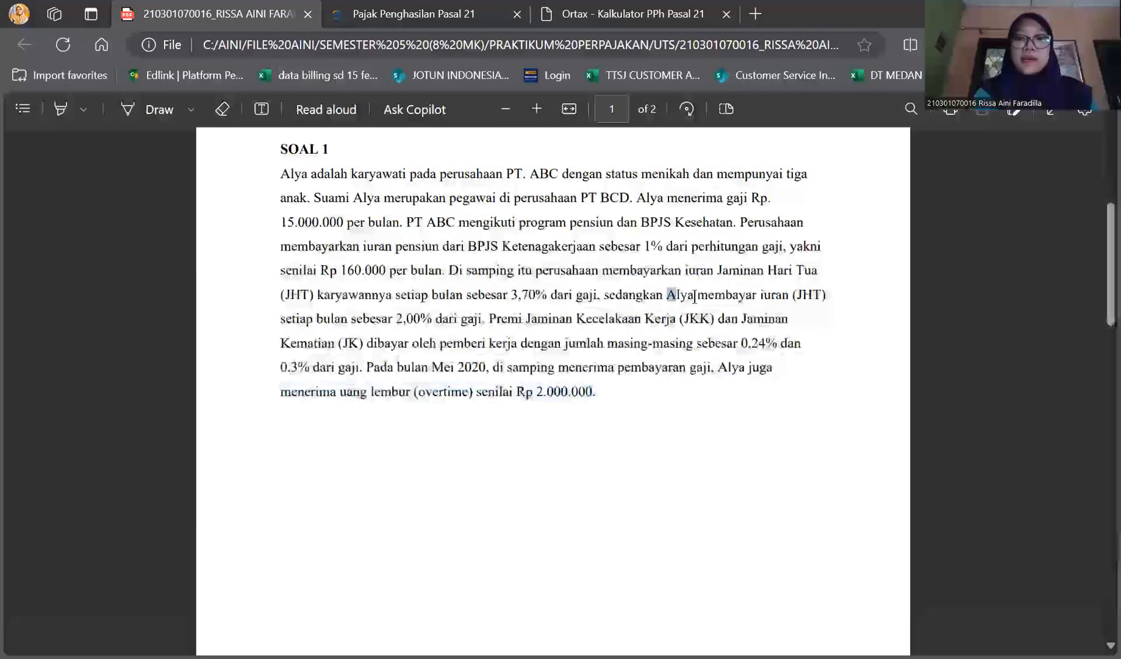
drag(684, 295, 730, 297)
click(658, 331)
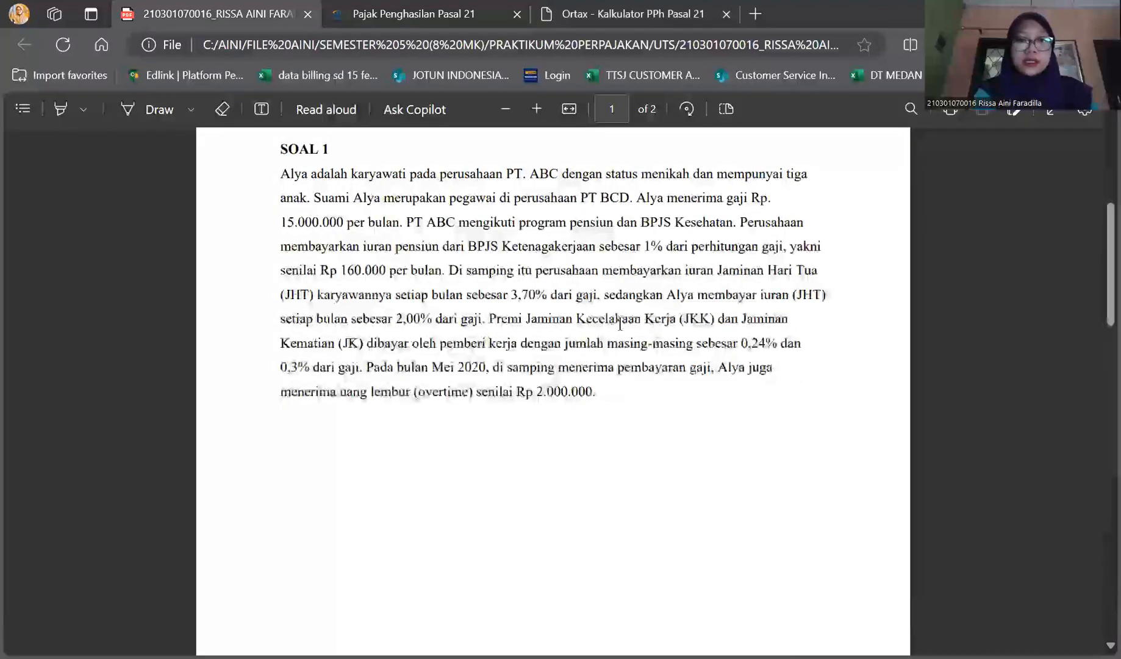
drag(700, 319, 800, 342)
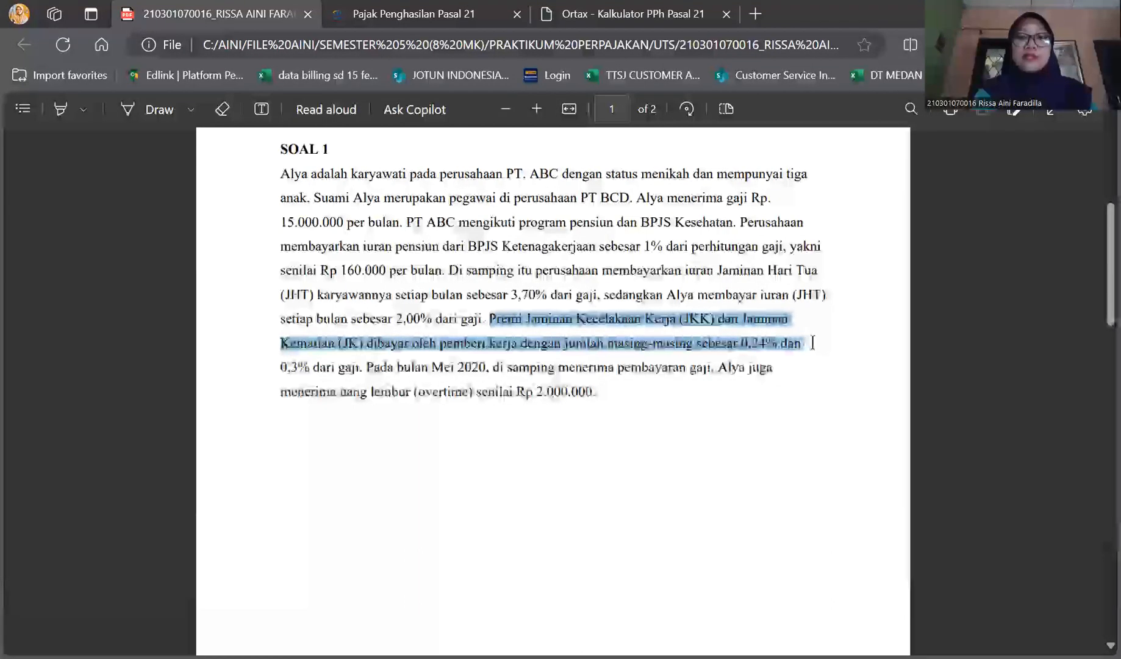
drag(463, 360, 344, 365)
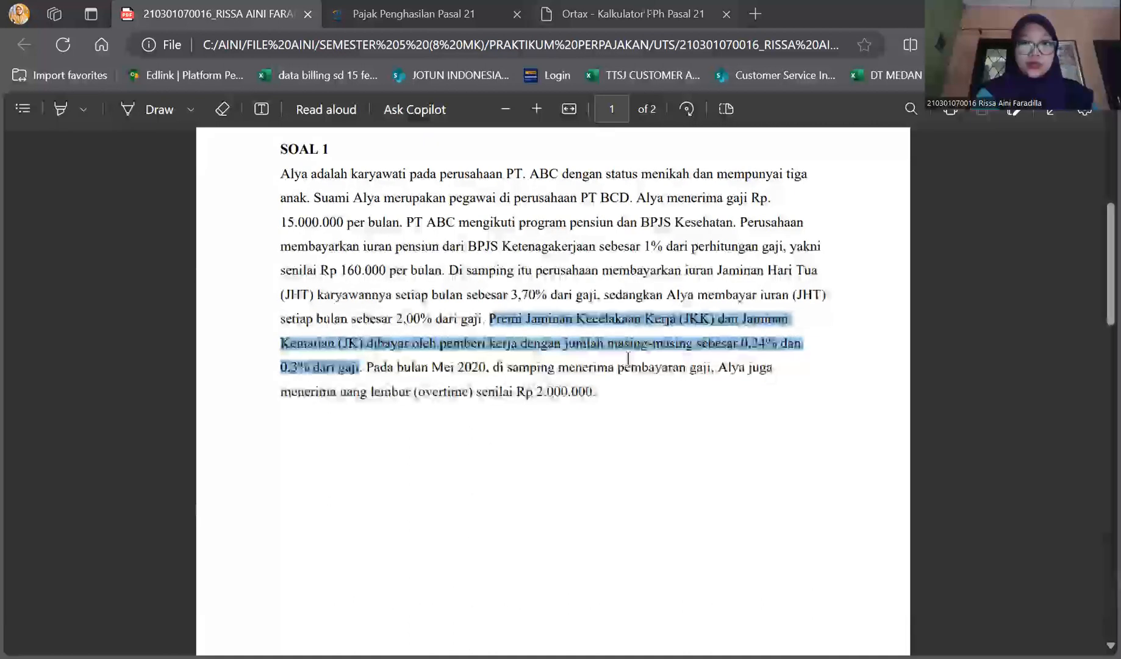
click(635, 13)
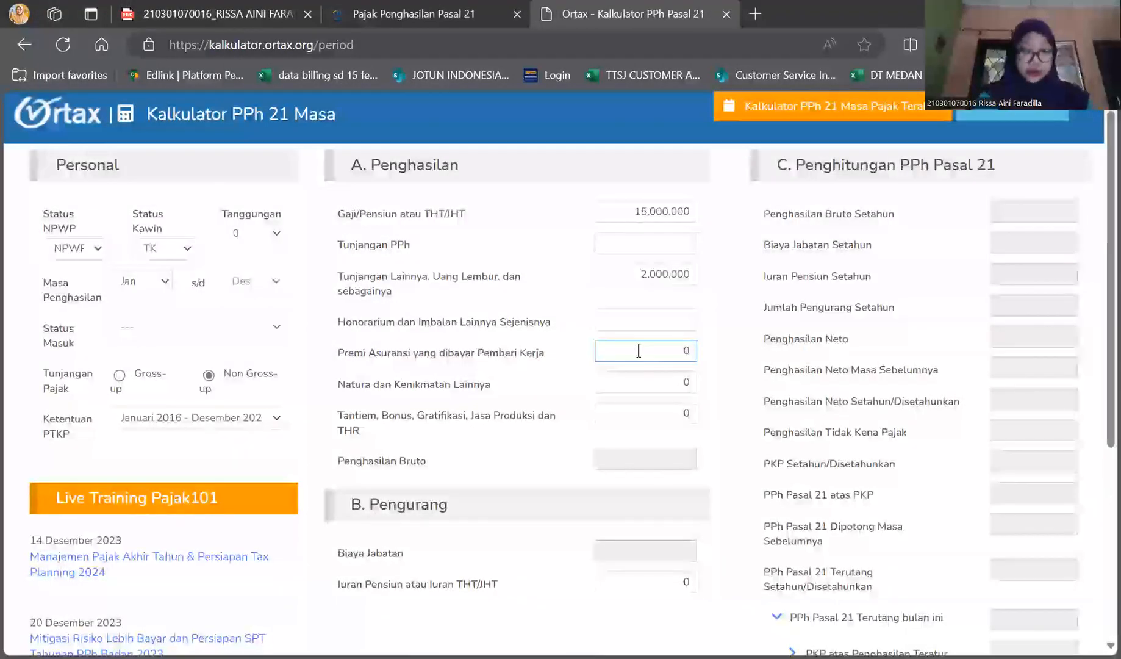
text(81,000)
key(Tab)
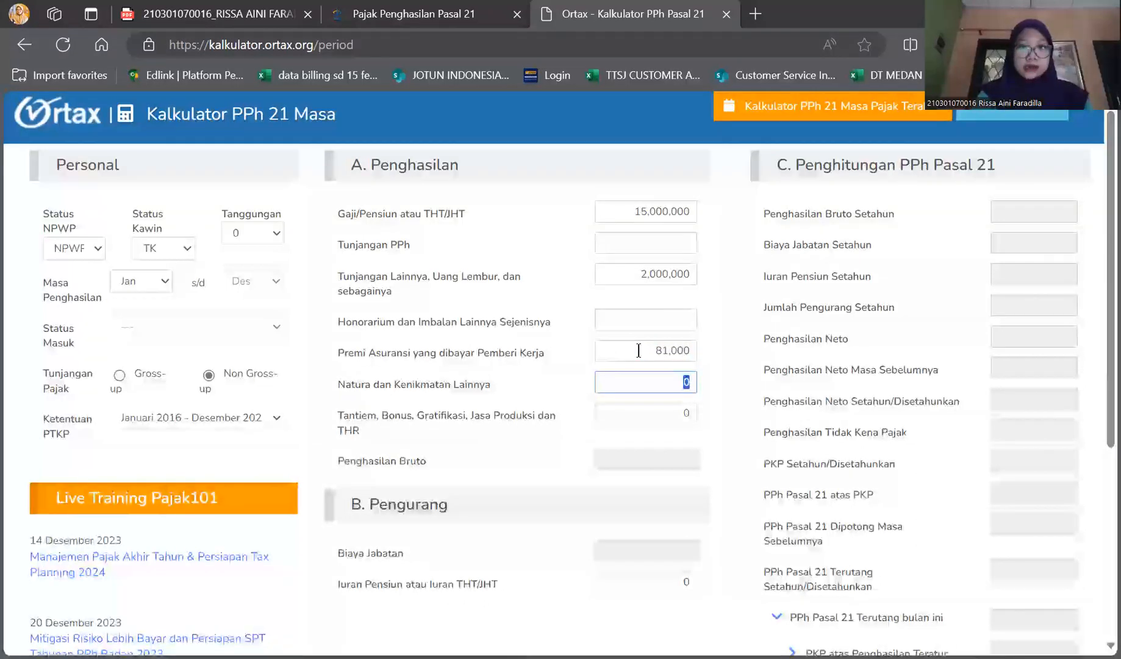
Leave Natura dan Kenikmatan Lainnya and Tantiem, Bonus, Gratifikasi, Jasa Produksi dan THR blank
key(Tab)
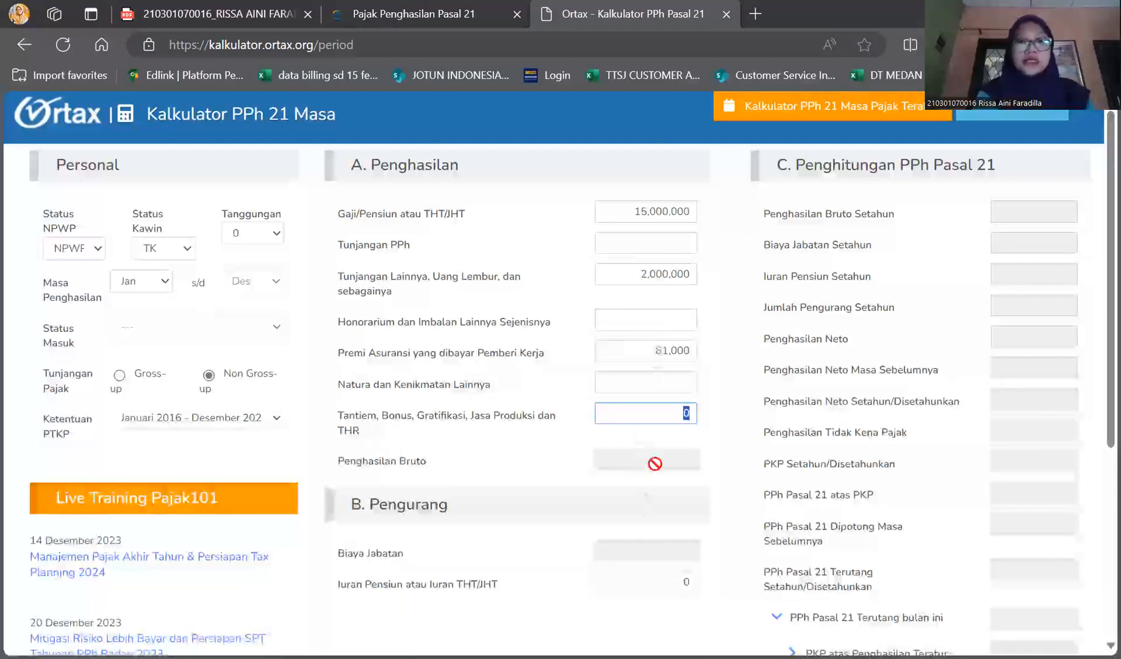
scroll(653, 459, down, 3)
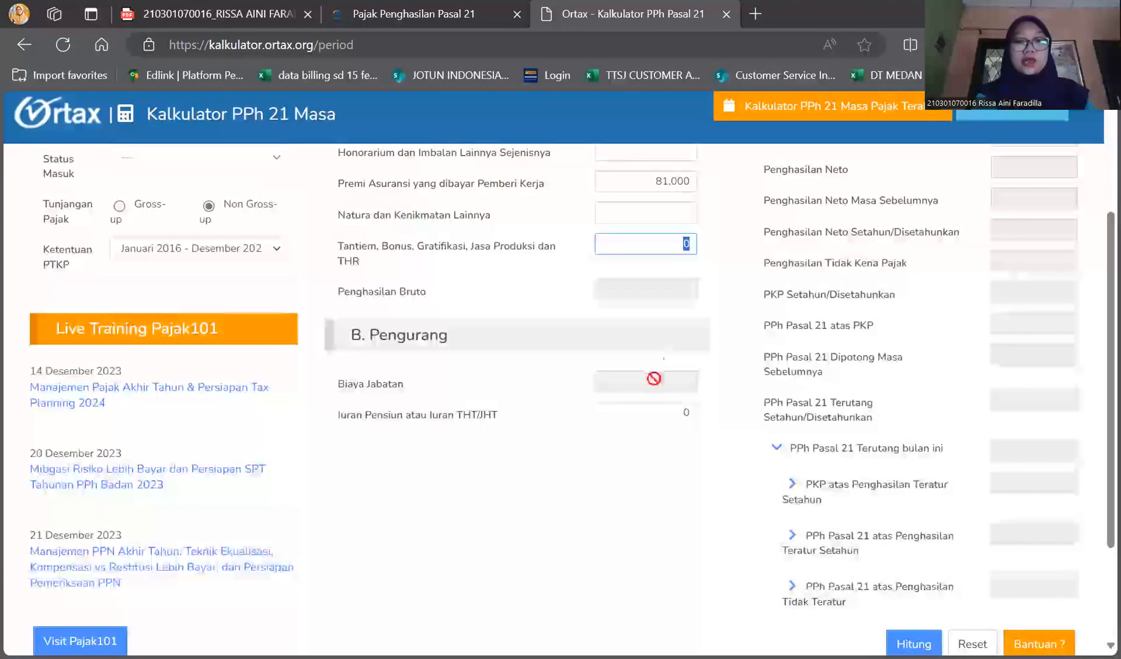
scroll(650, 381, up, 2)
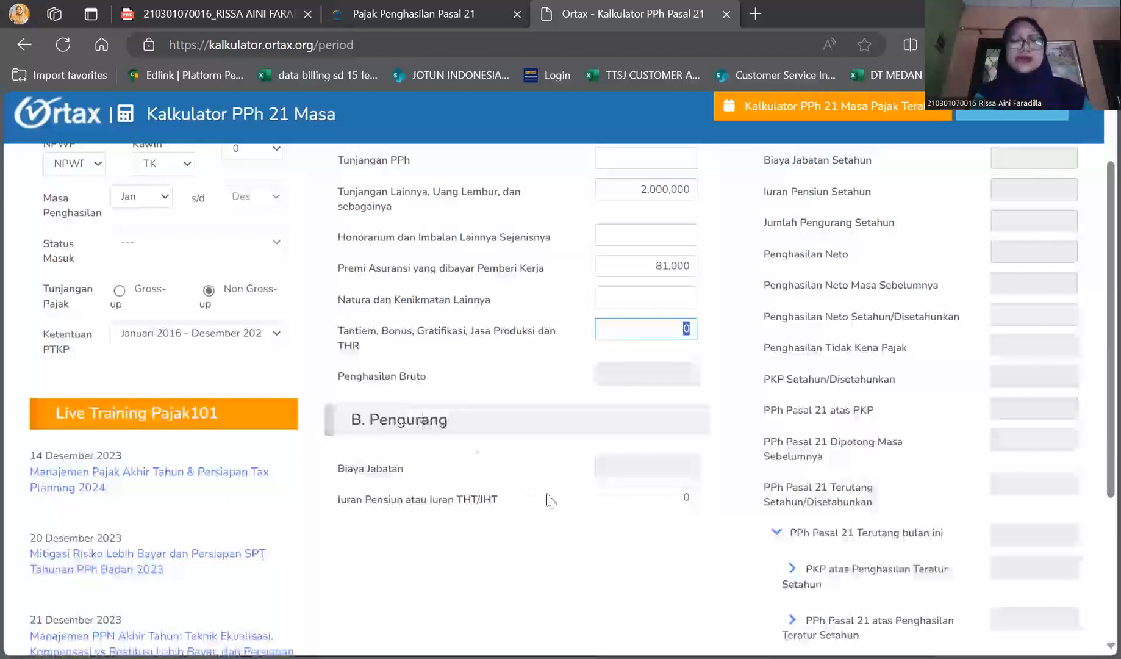
key(BackSpace)
Review the pension and employee-paid JHT contributions in SOAL 1 and enter 450,000 as Iuran Pensiun atau Iuran THT/JHT
click(642, 505)
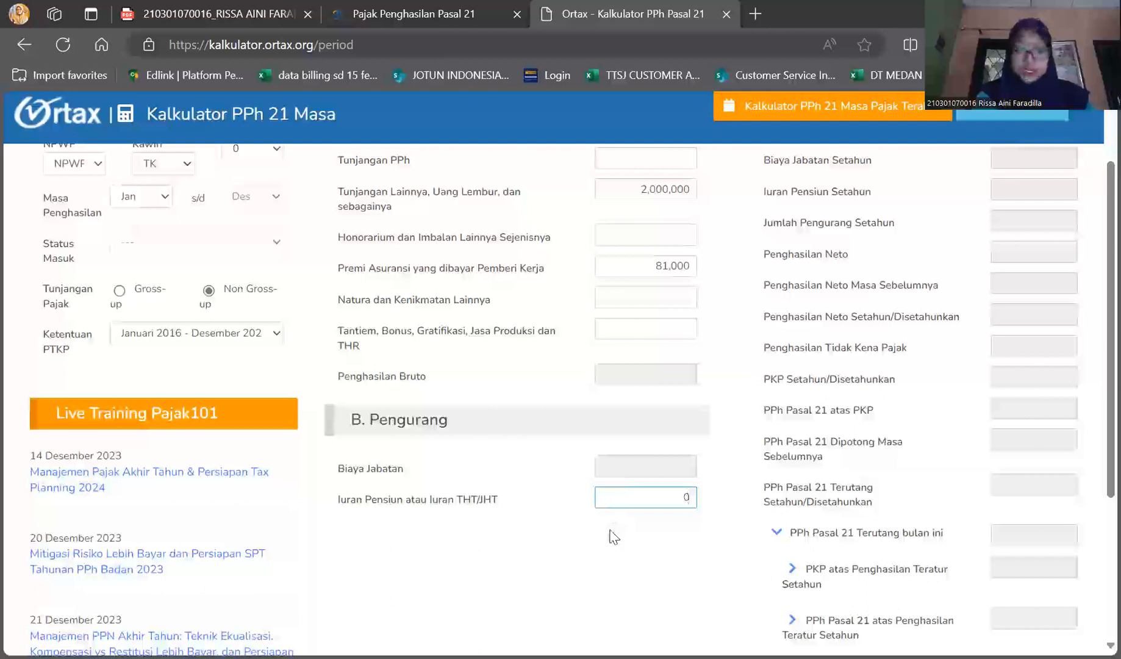
click(251, 12)
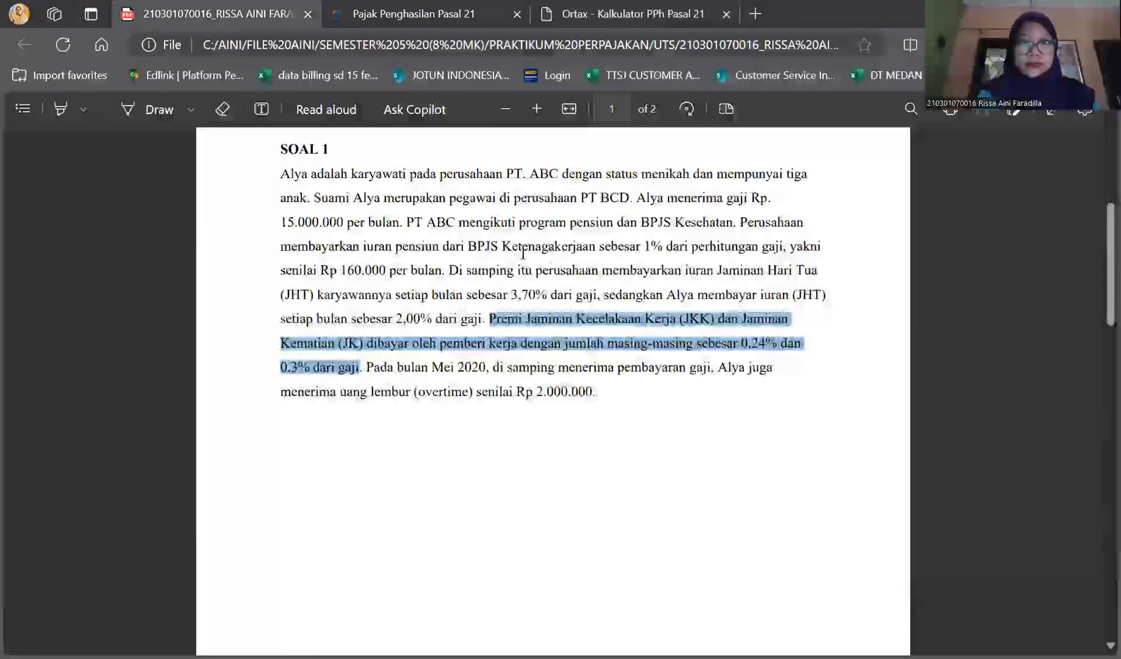
click(375, 245)
drag(375, 246, 440, 270)
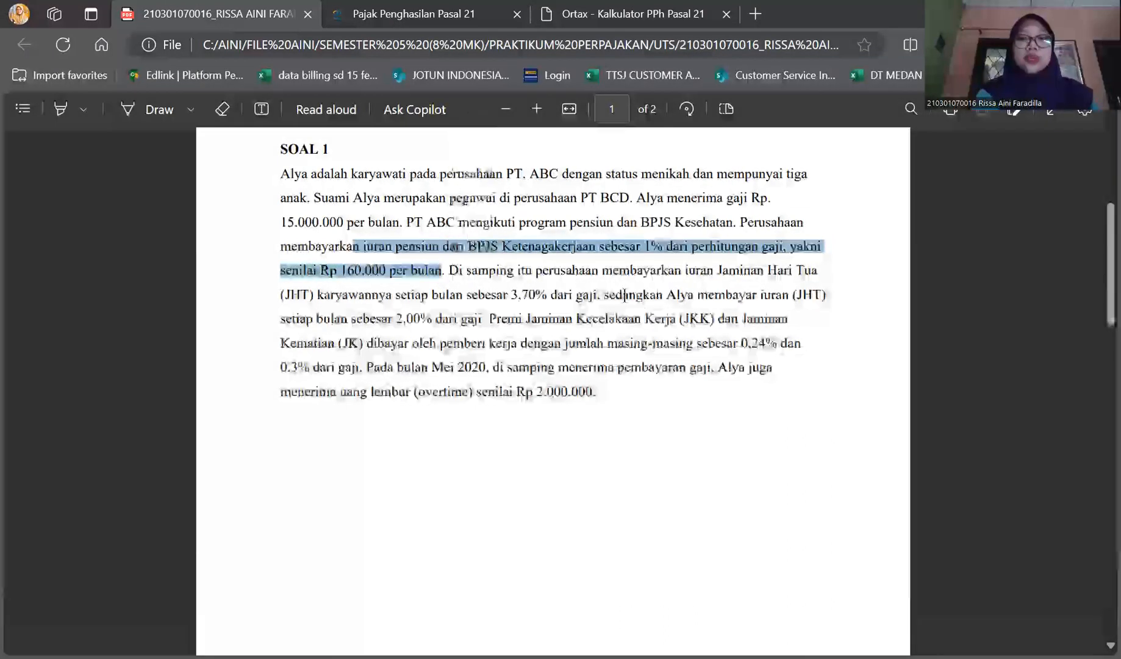
drag(605, 295, 646, 293)
drag(795, 298, 487, 328)
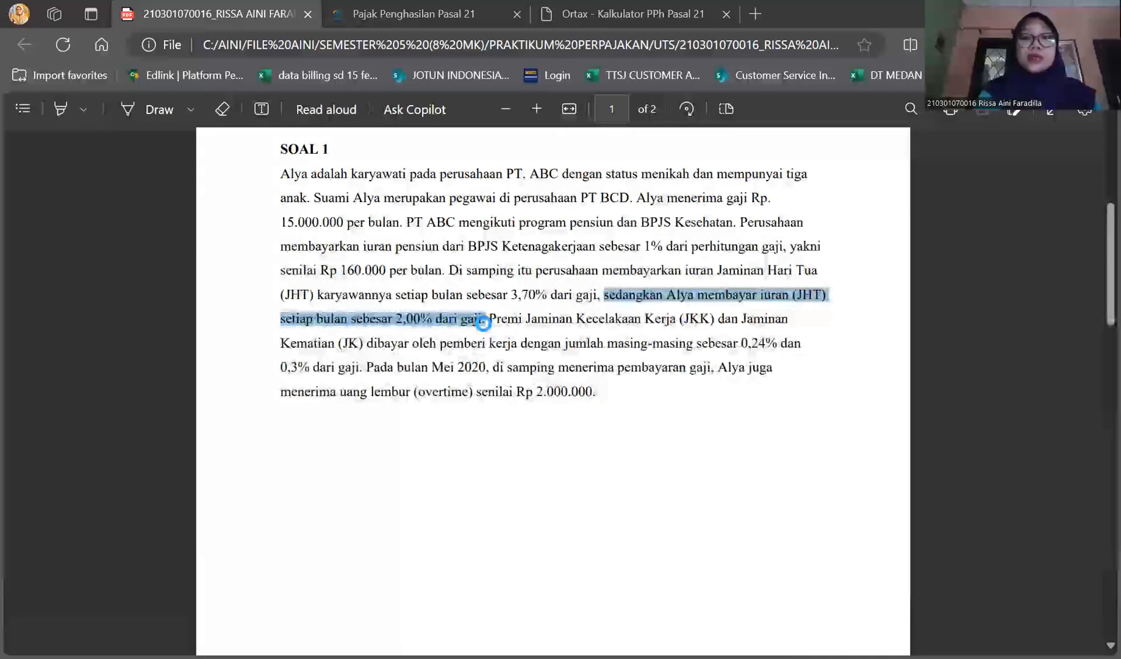
click(583, 8)
text(450,000)
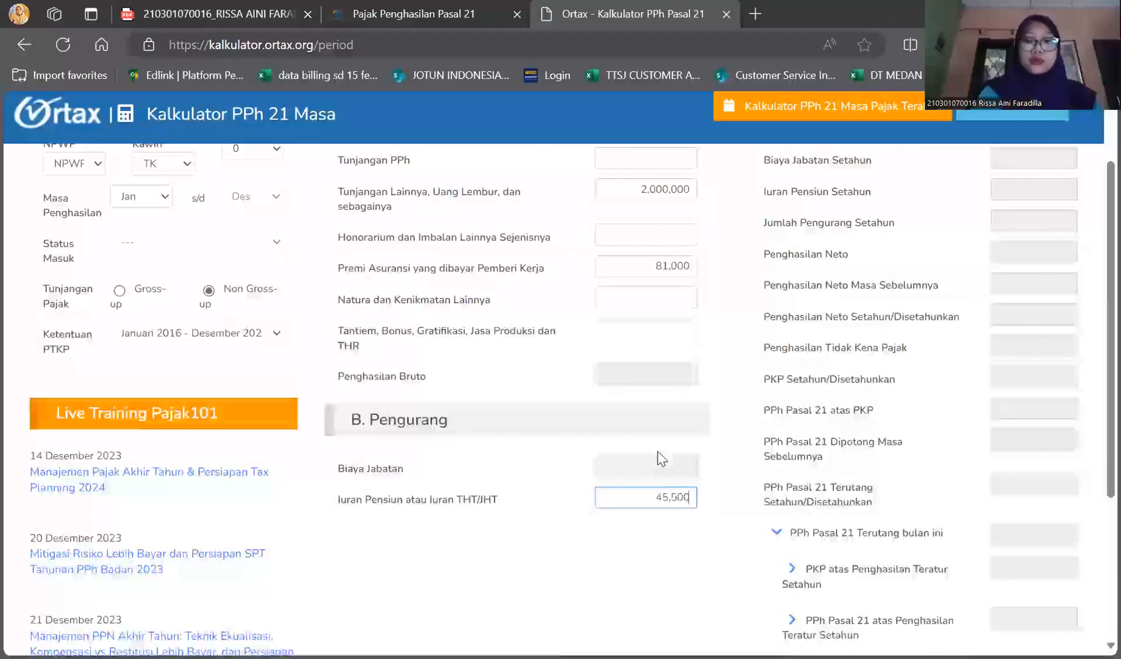
Check the completed income and deduction entries and calculate the PPh Pasal 21
scroll(906, 451, down, 2)
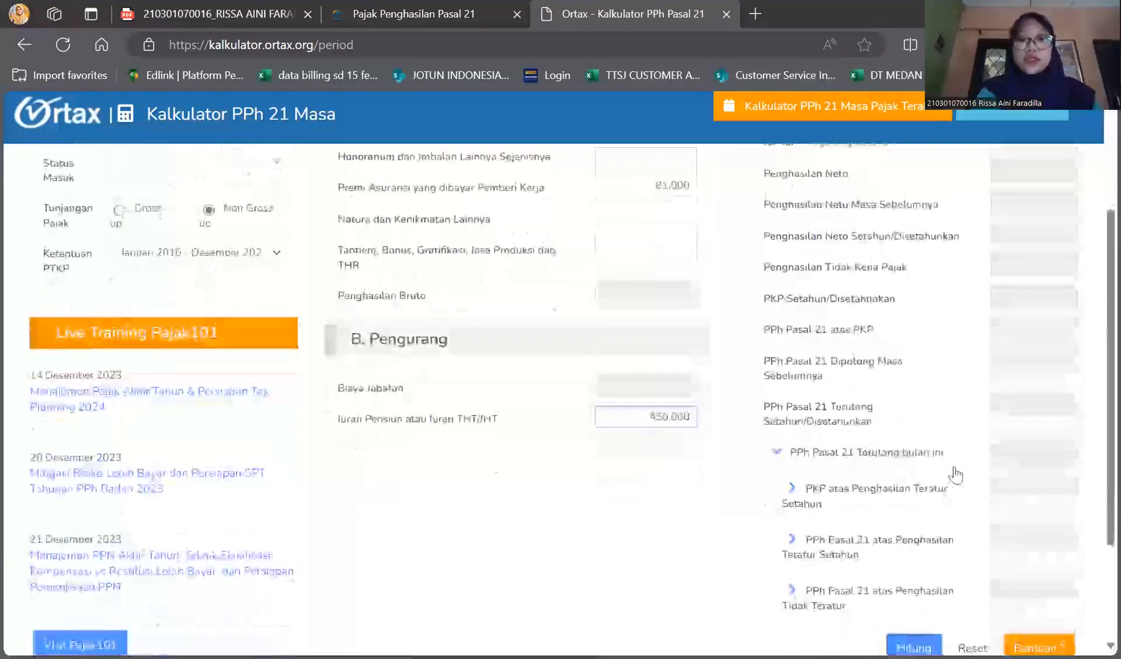
scroll(954, 468, up, 4)
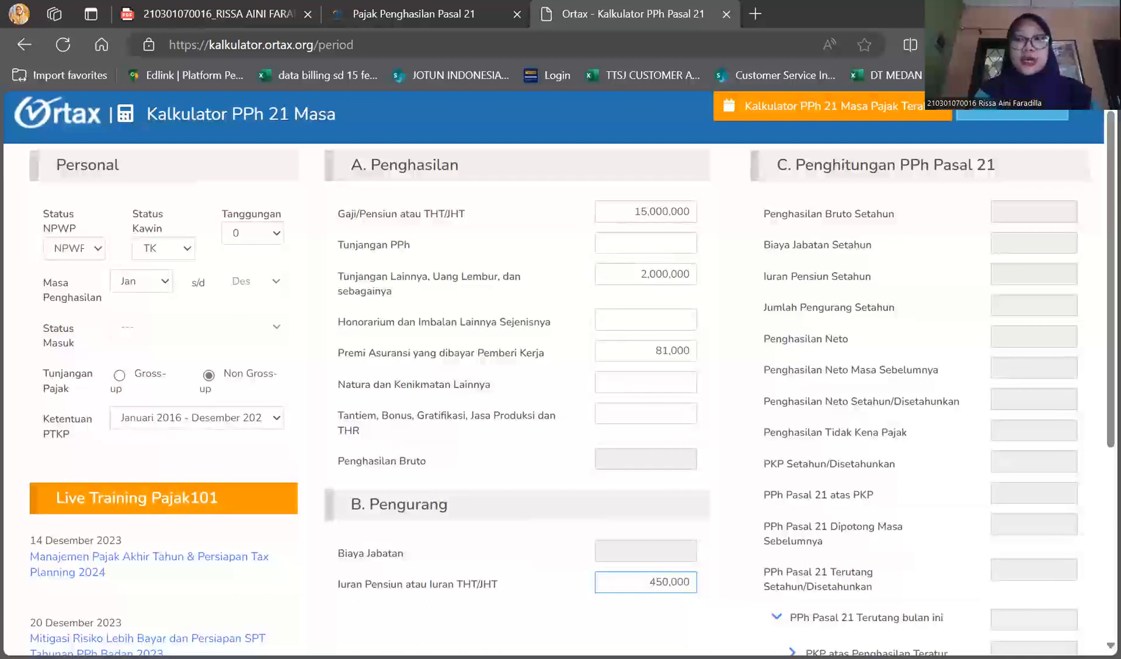
scroll(1010, 415, down, 5)
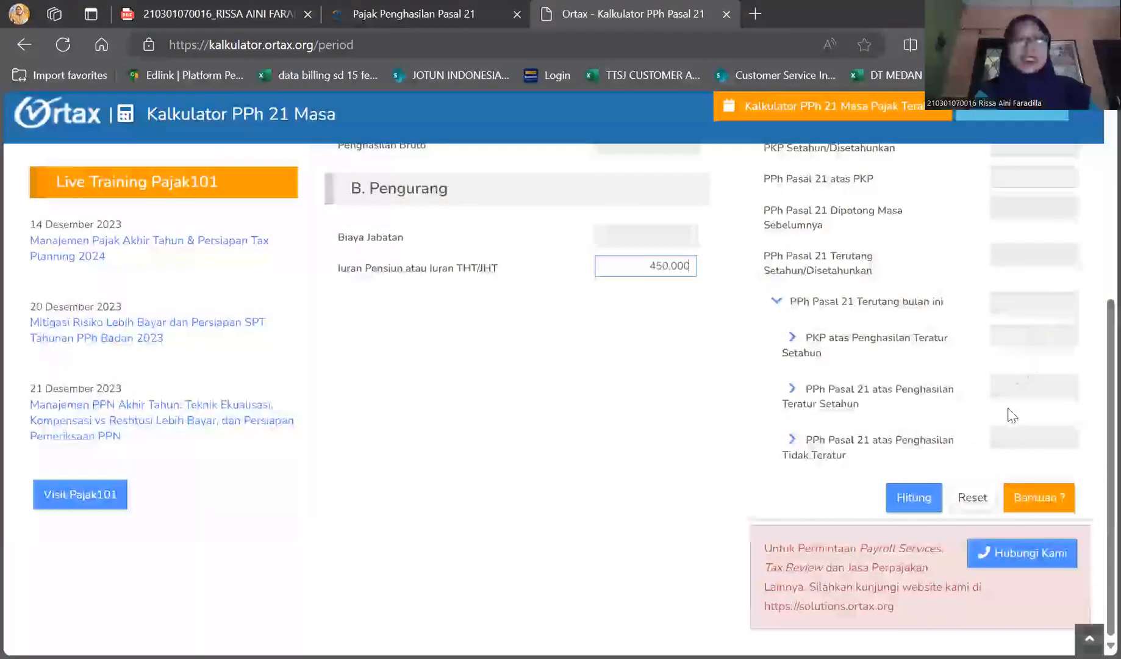
scroll(976, 482, up, 1)
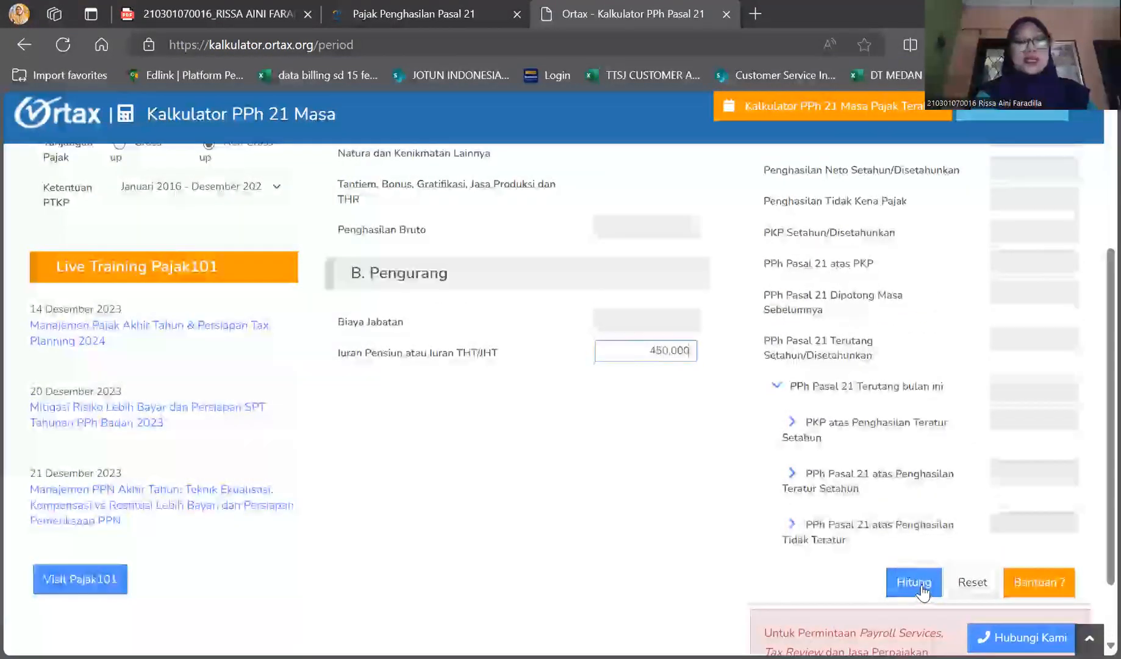
click(914, 582)
Review the calculated gross income, deductions, net income, PTKP and PKP, relating them to the entered amounts and marital status
scroll(604, 510, up, 4)
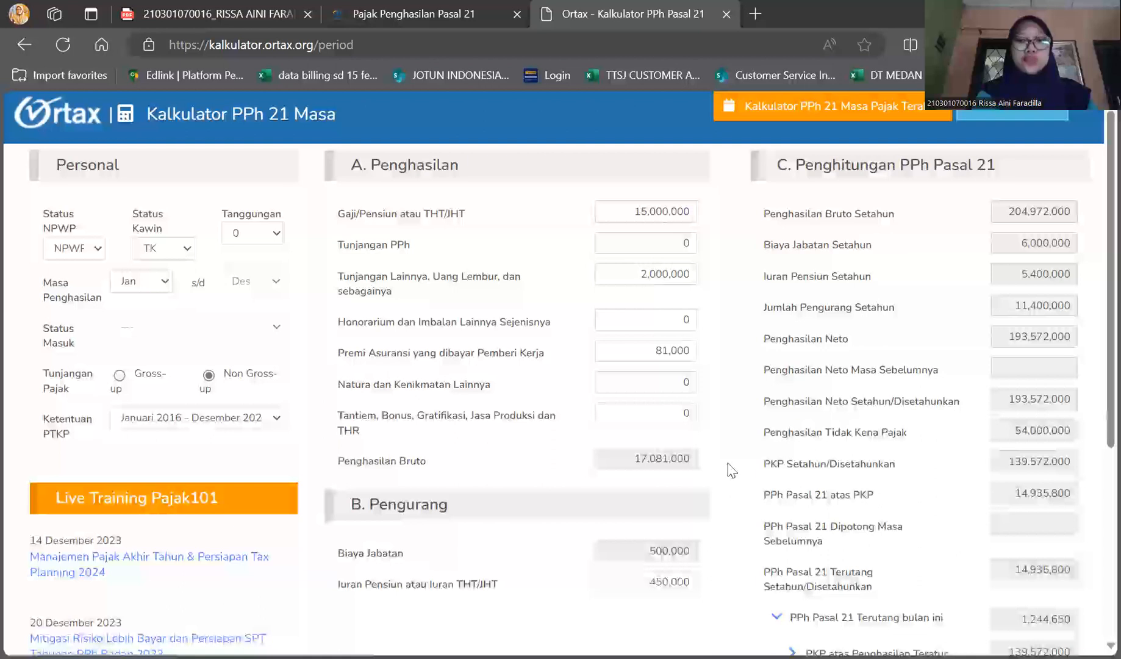
scroll(732, 470, down, 2)
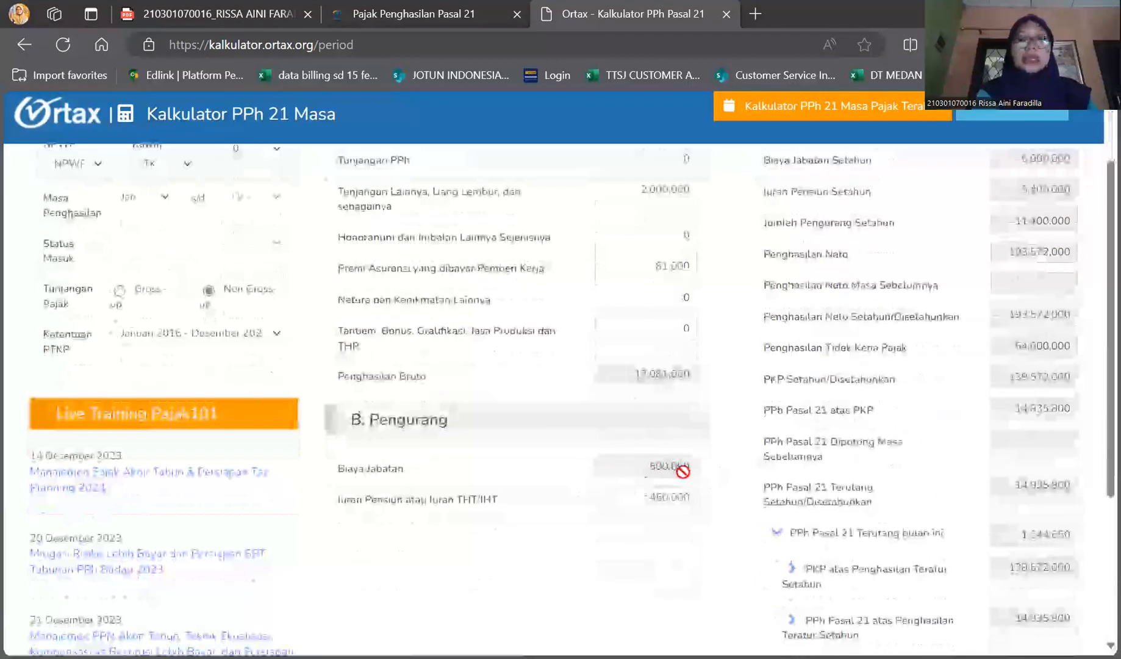
scroll(671, 465, up, 2)
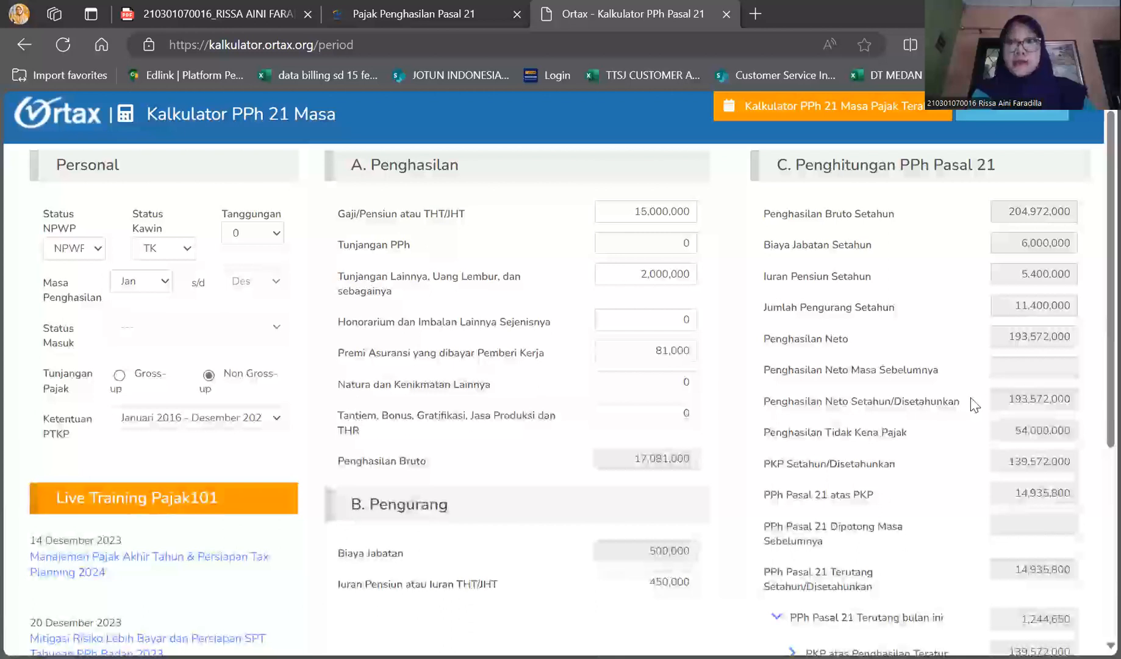
scroll(974, 405, down, 1)
scroll(883, 247, up, 1)
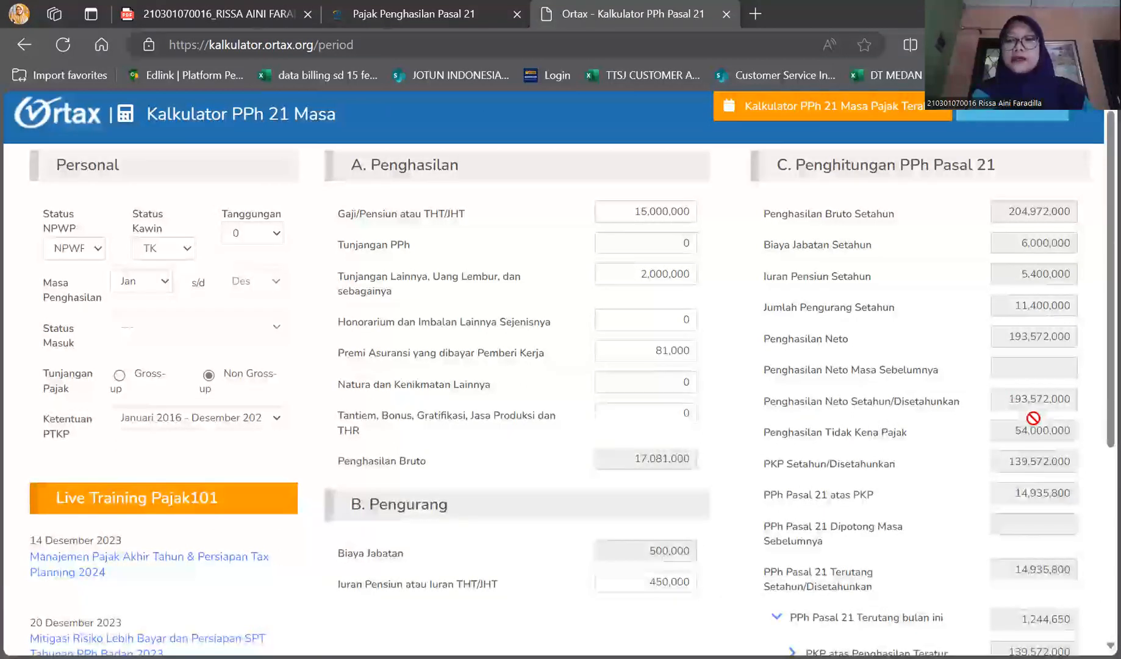
scroll(1031, 368, down, 3)
scroll(1052, 343, down, 1)
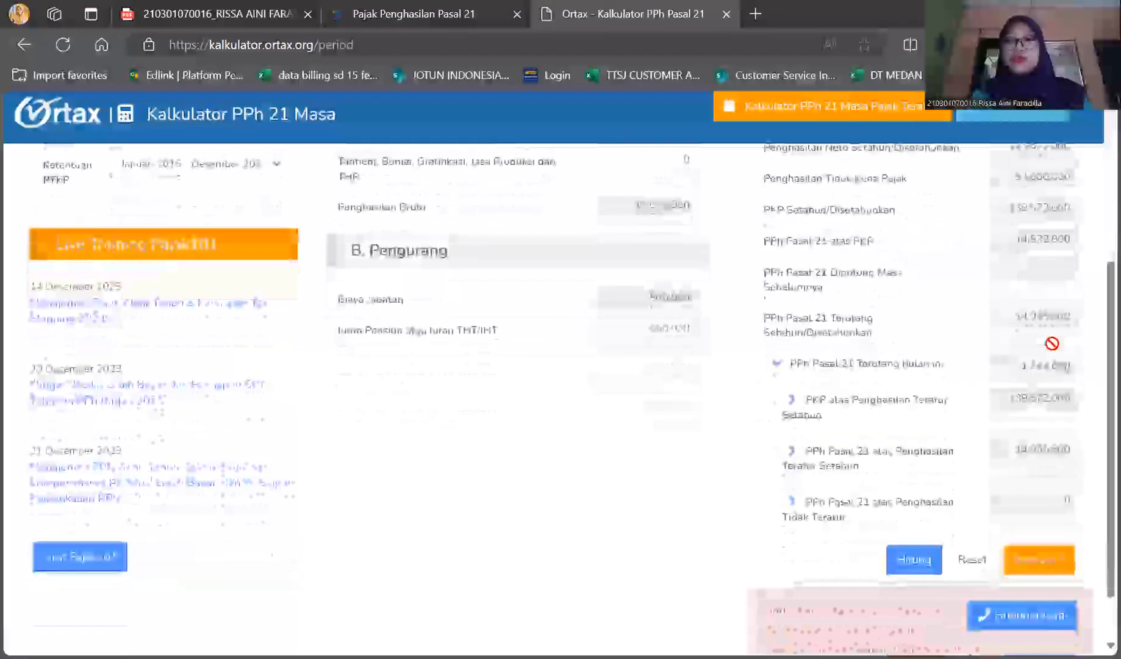
scroll(1051, 342, up, 1)
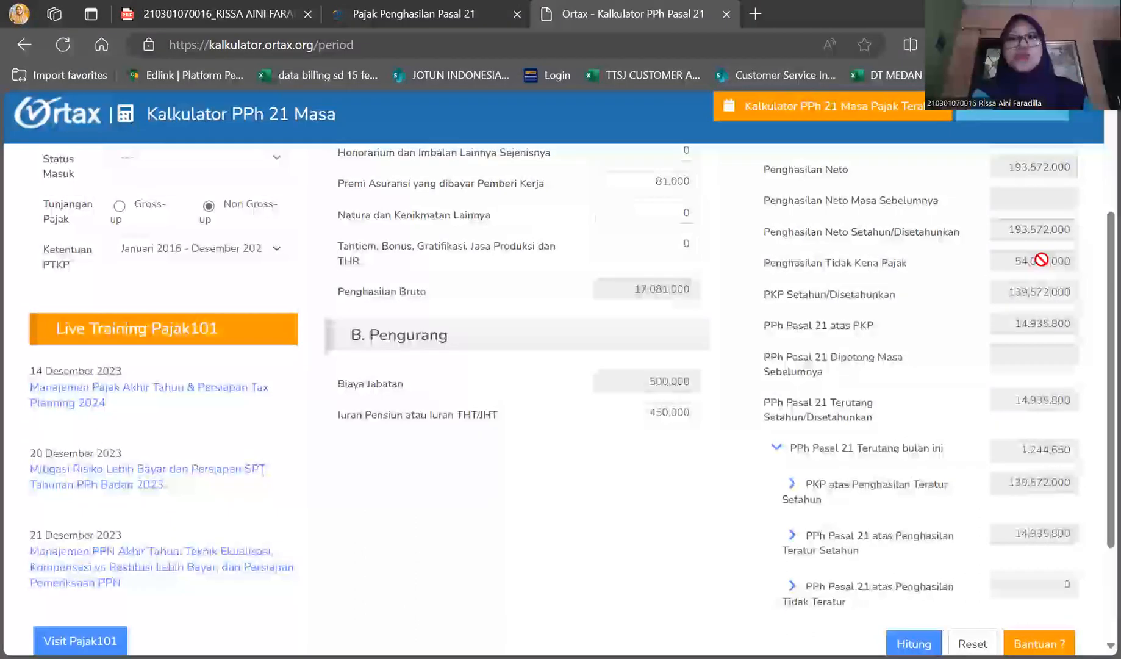
scroll(544, 370, up, 2)
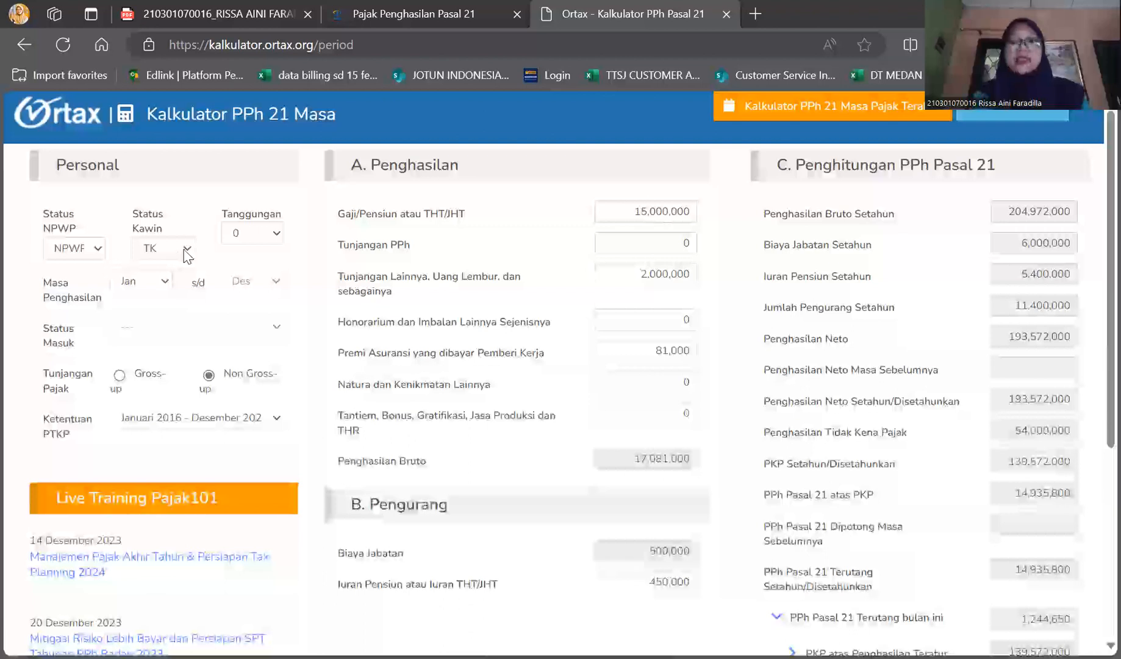
scroll(963, 538, down, 3)
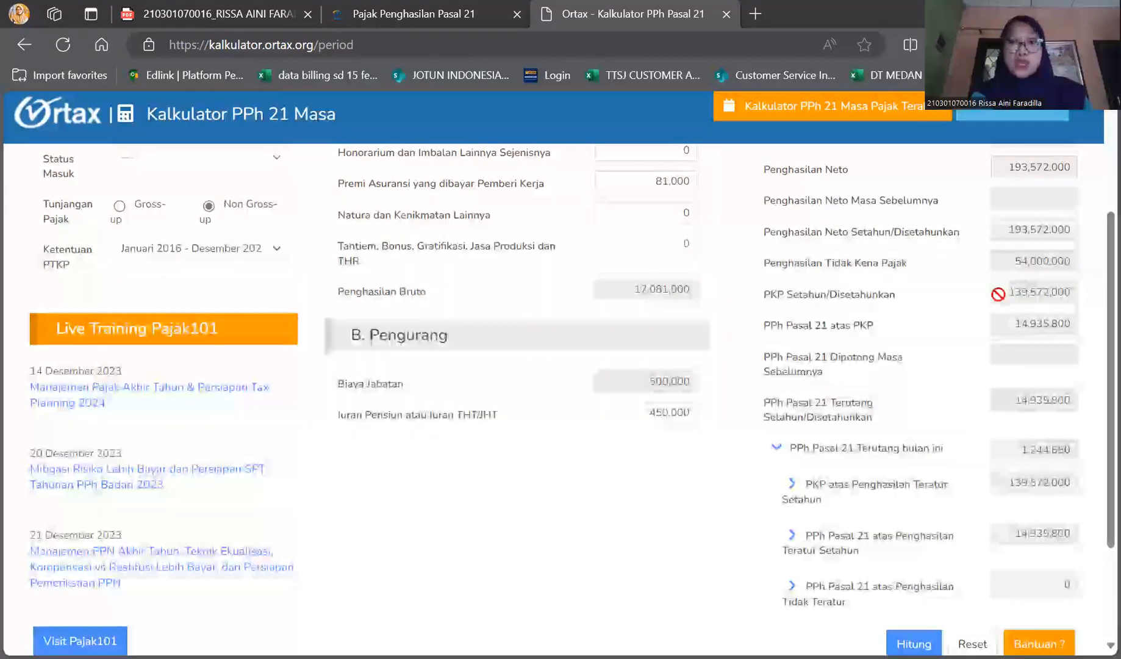
Consult the Lapisan Penghasilan Kena Pajak rate table on the KPPN Kotabumi page and compare it with the calculated PPh Pasal 21 terutang
click(435, 8)
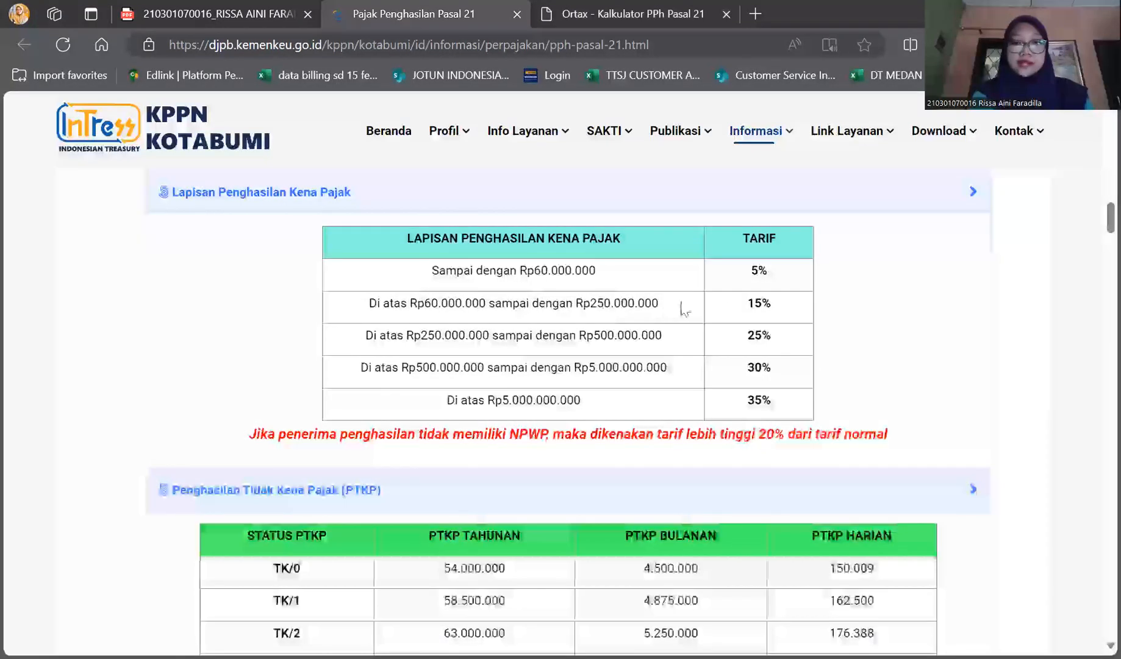
click(604, 14)
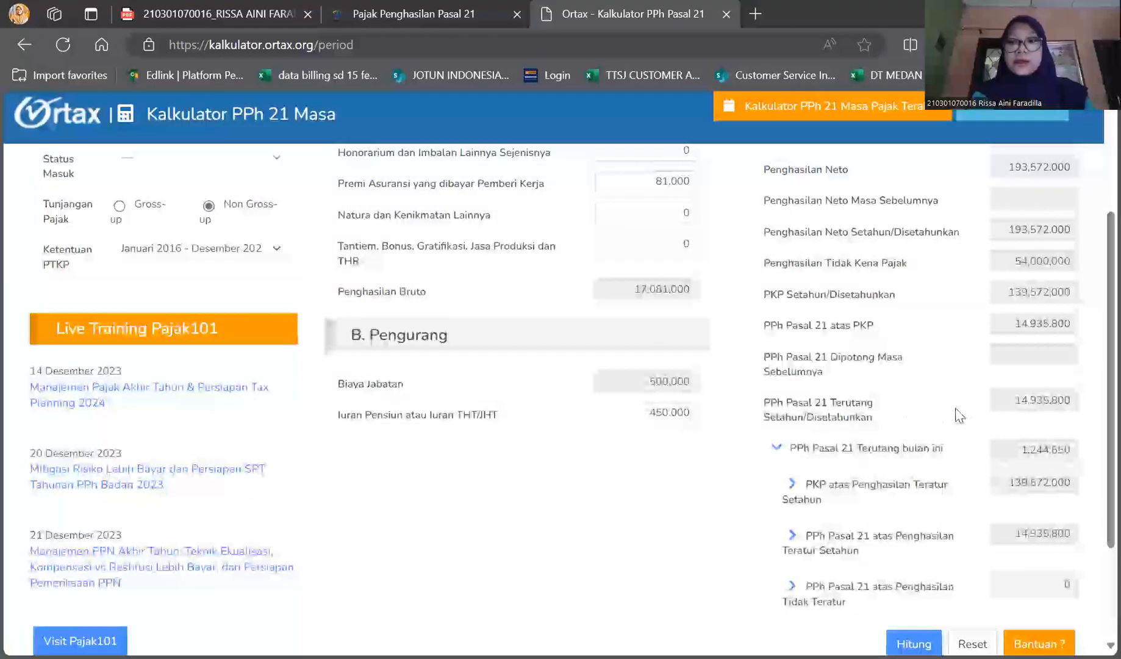
scroll(956, 415, down, 1)
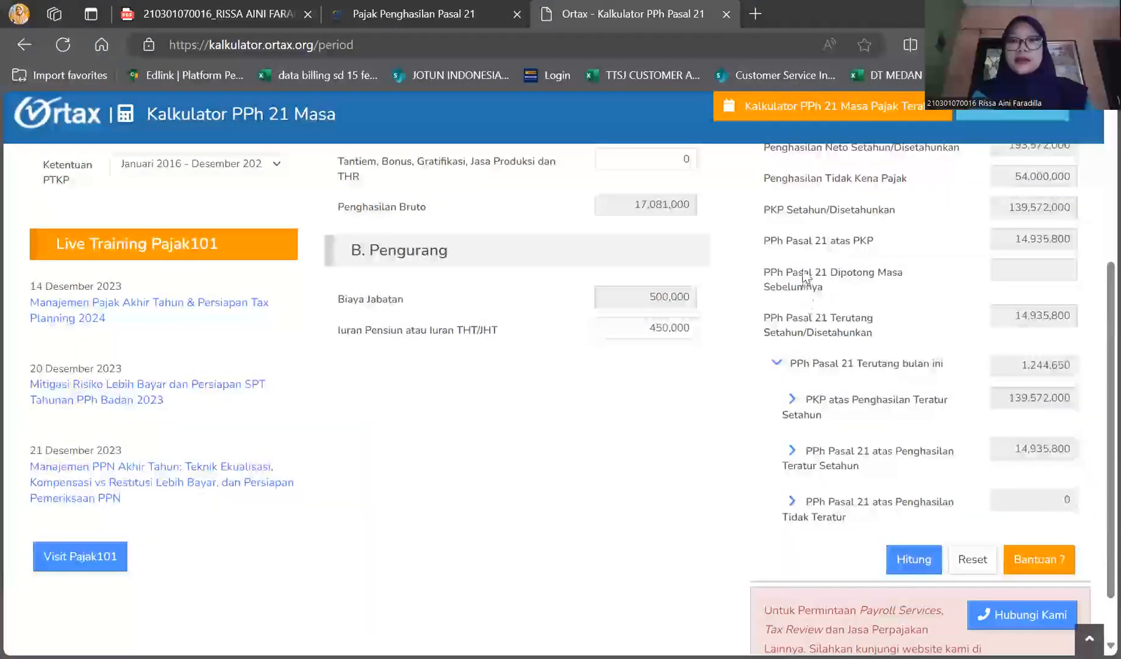